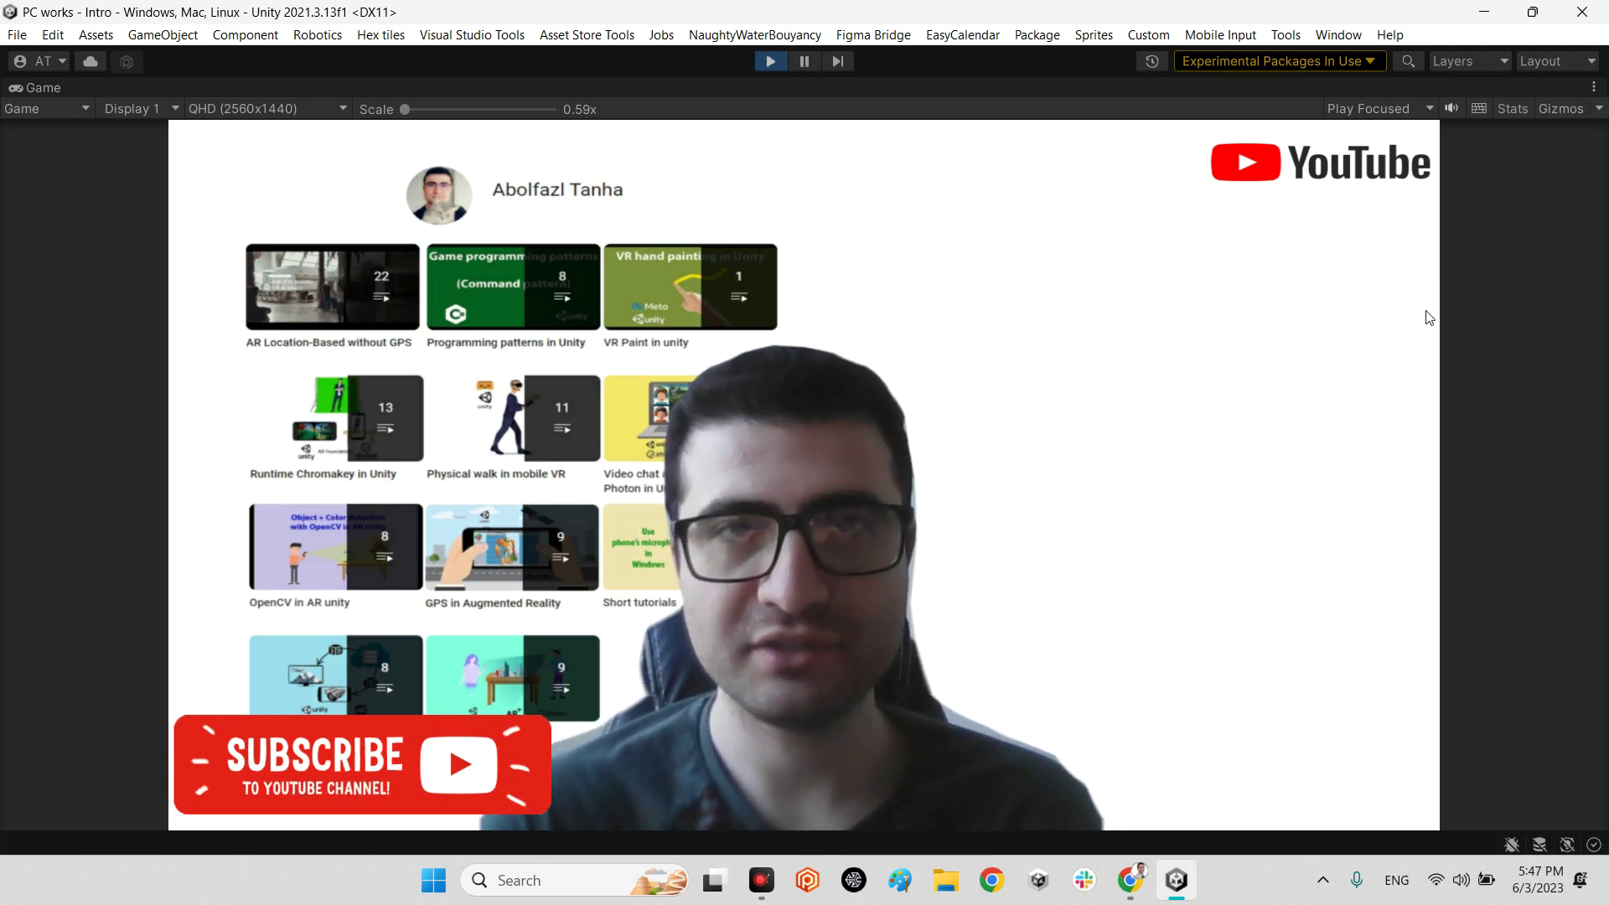
Step: Stop the running intro scene and restore the full editor layout
{"action": "left_click", "coordinate": [769, 61]}
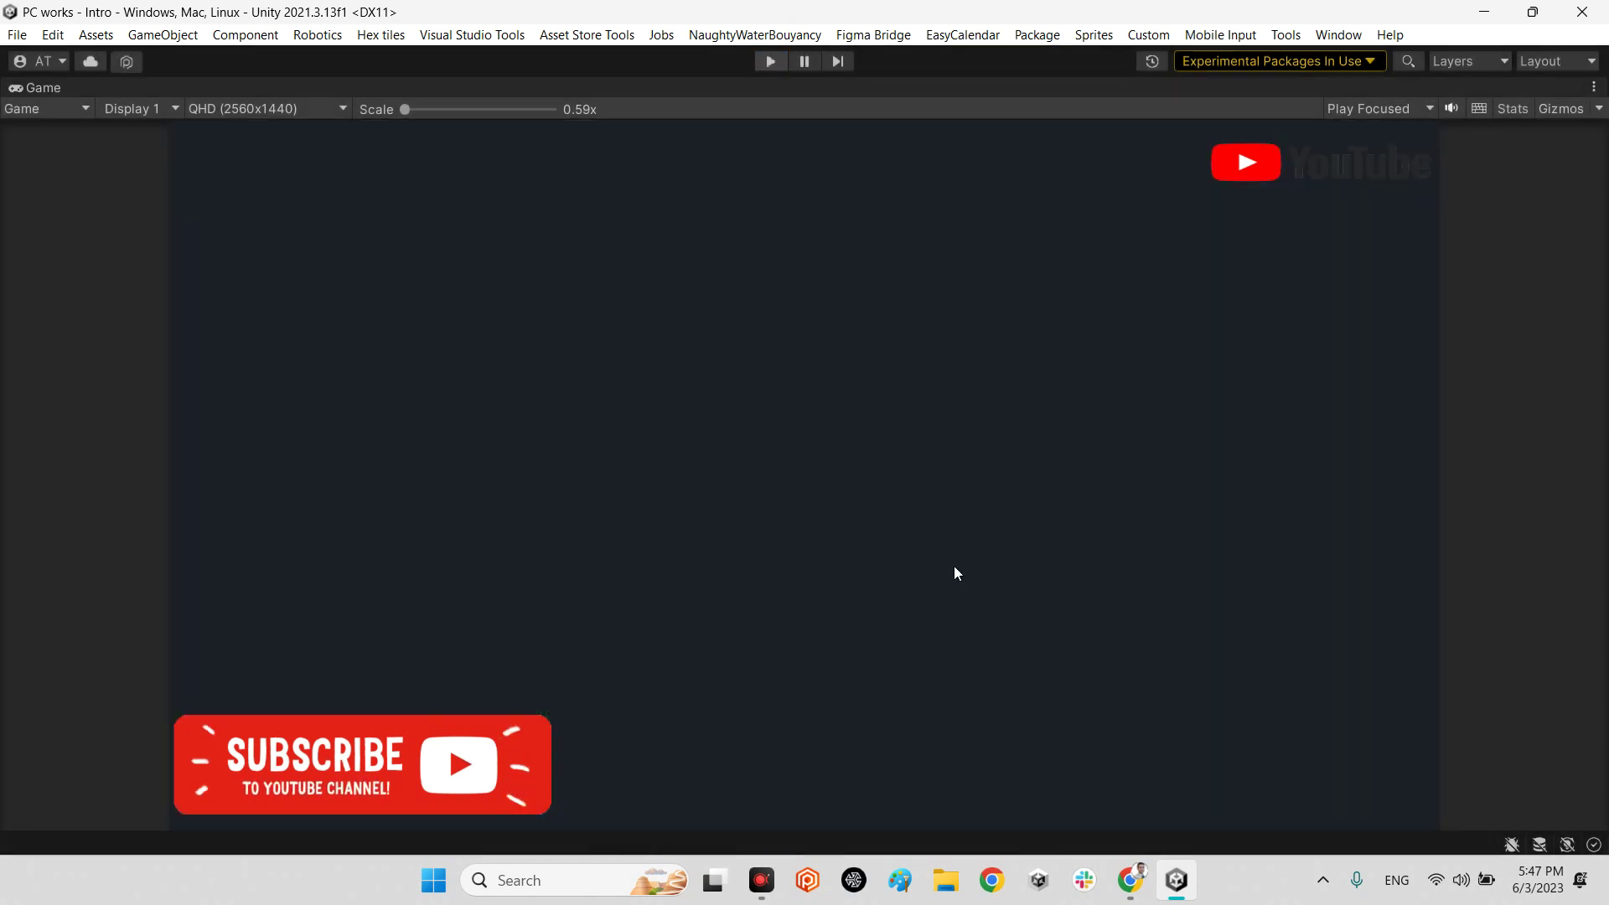
{"action": "double_click", "coordinate": [18, 87]}
Step: Bring up the unity-wireframe GitHub repository and check its clone and download options
{"action": "left_click", "coordinate": [1130, 880]}
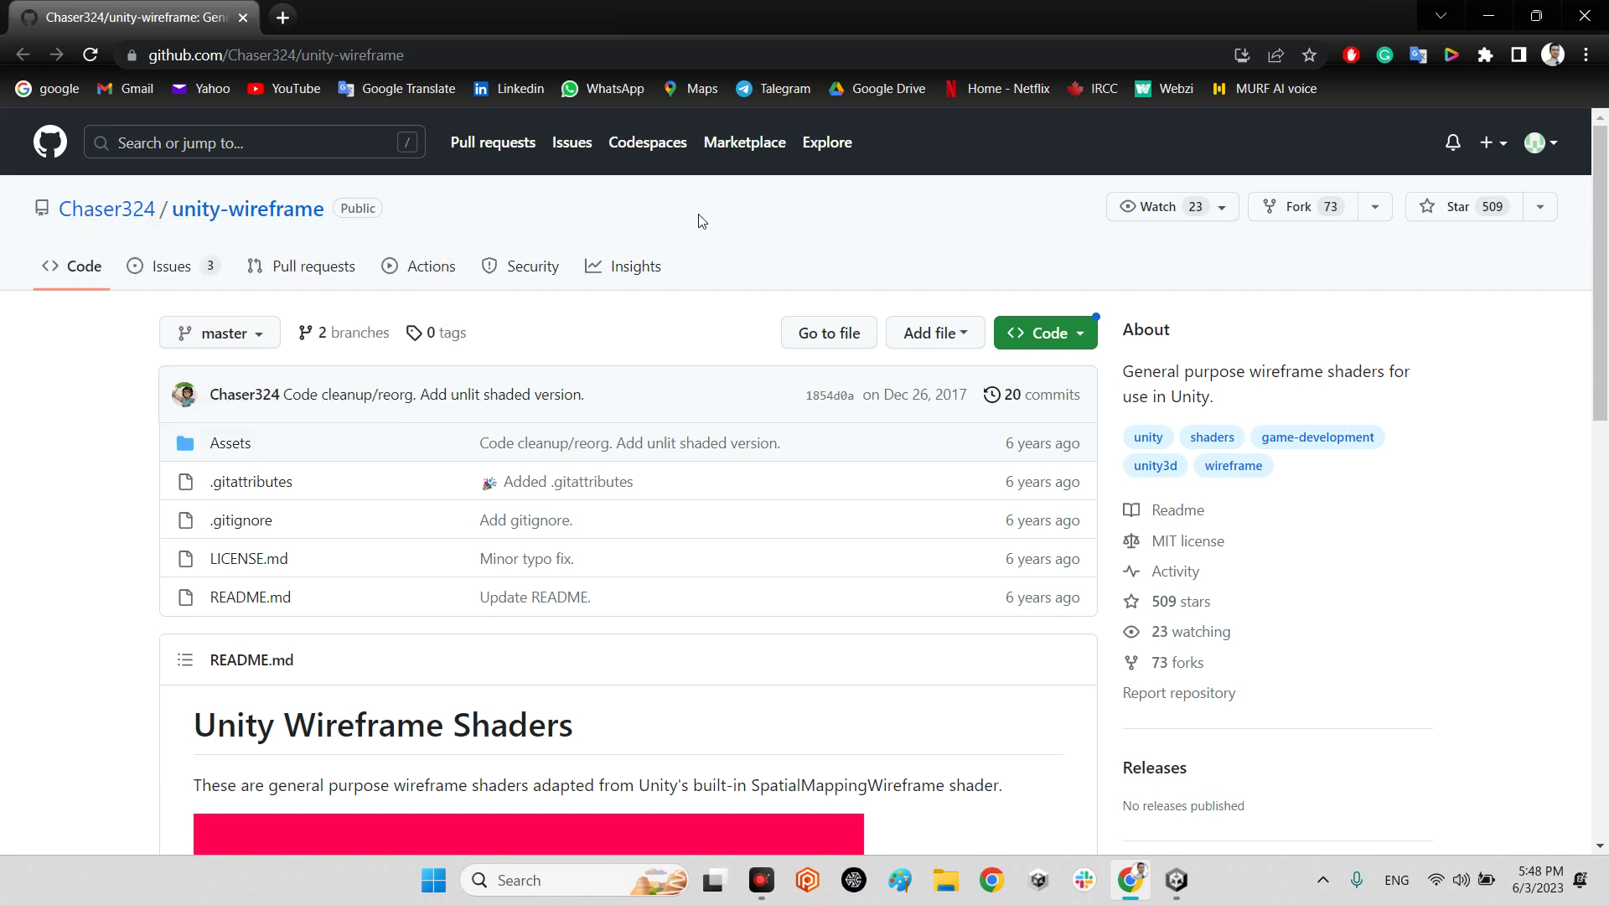
{"action": "left_click", "coordinate": [360, 56]}
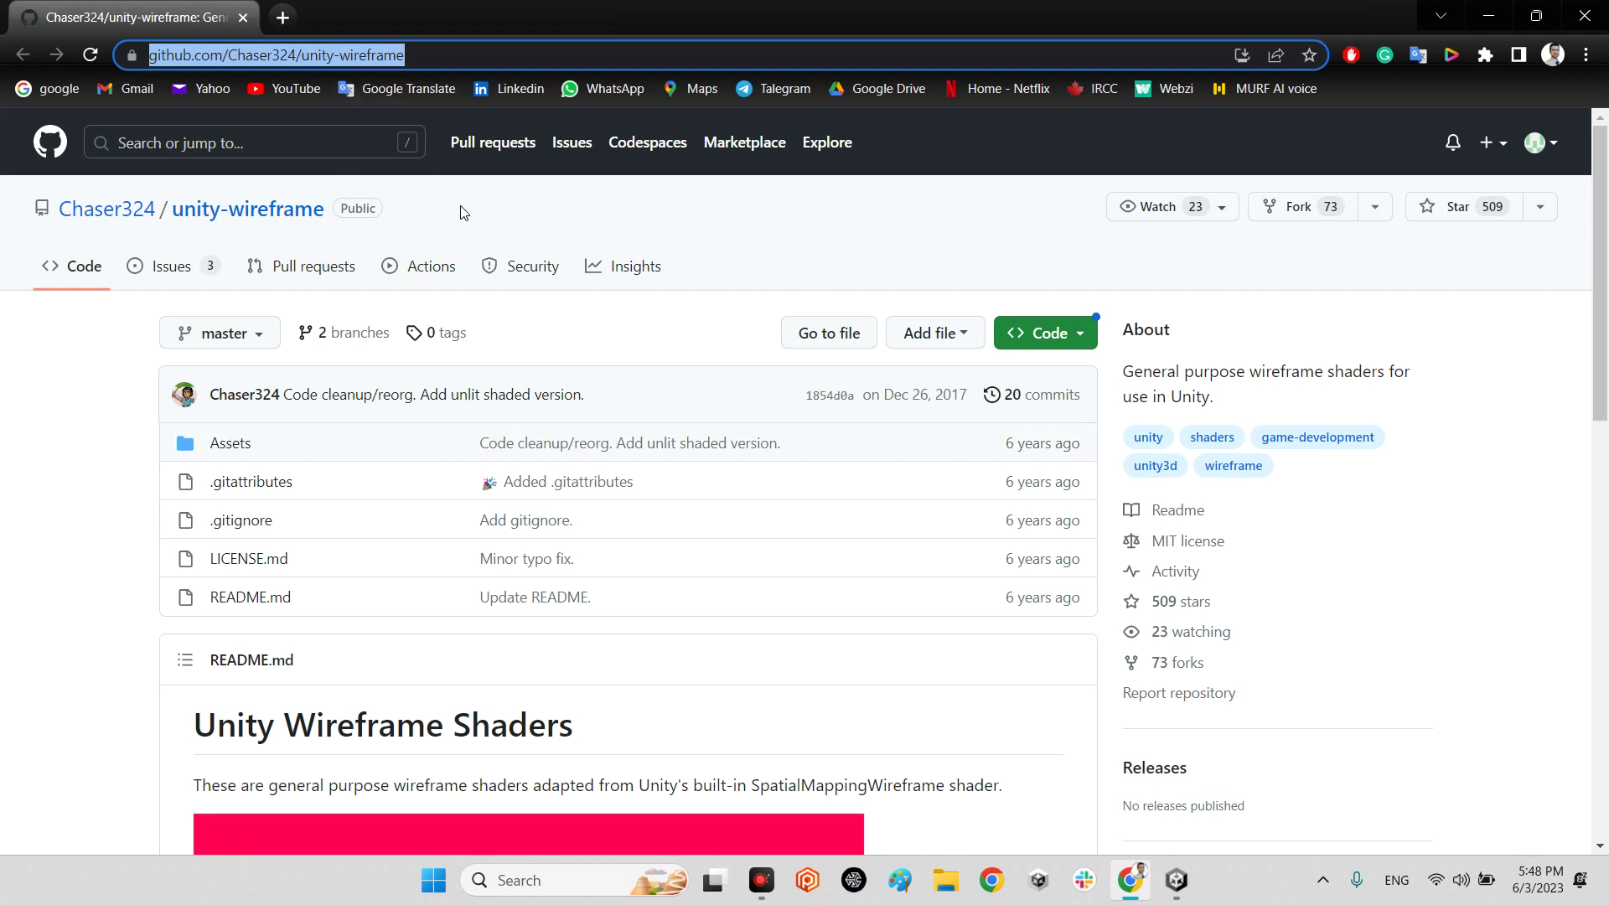
{"action": "left_click", "coordinate": [1049, 335]}
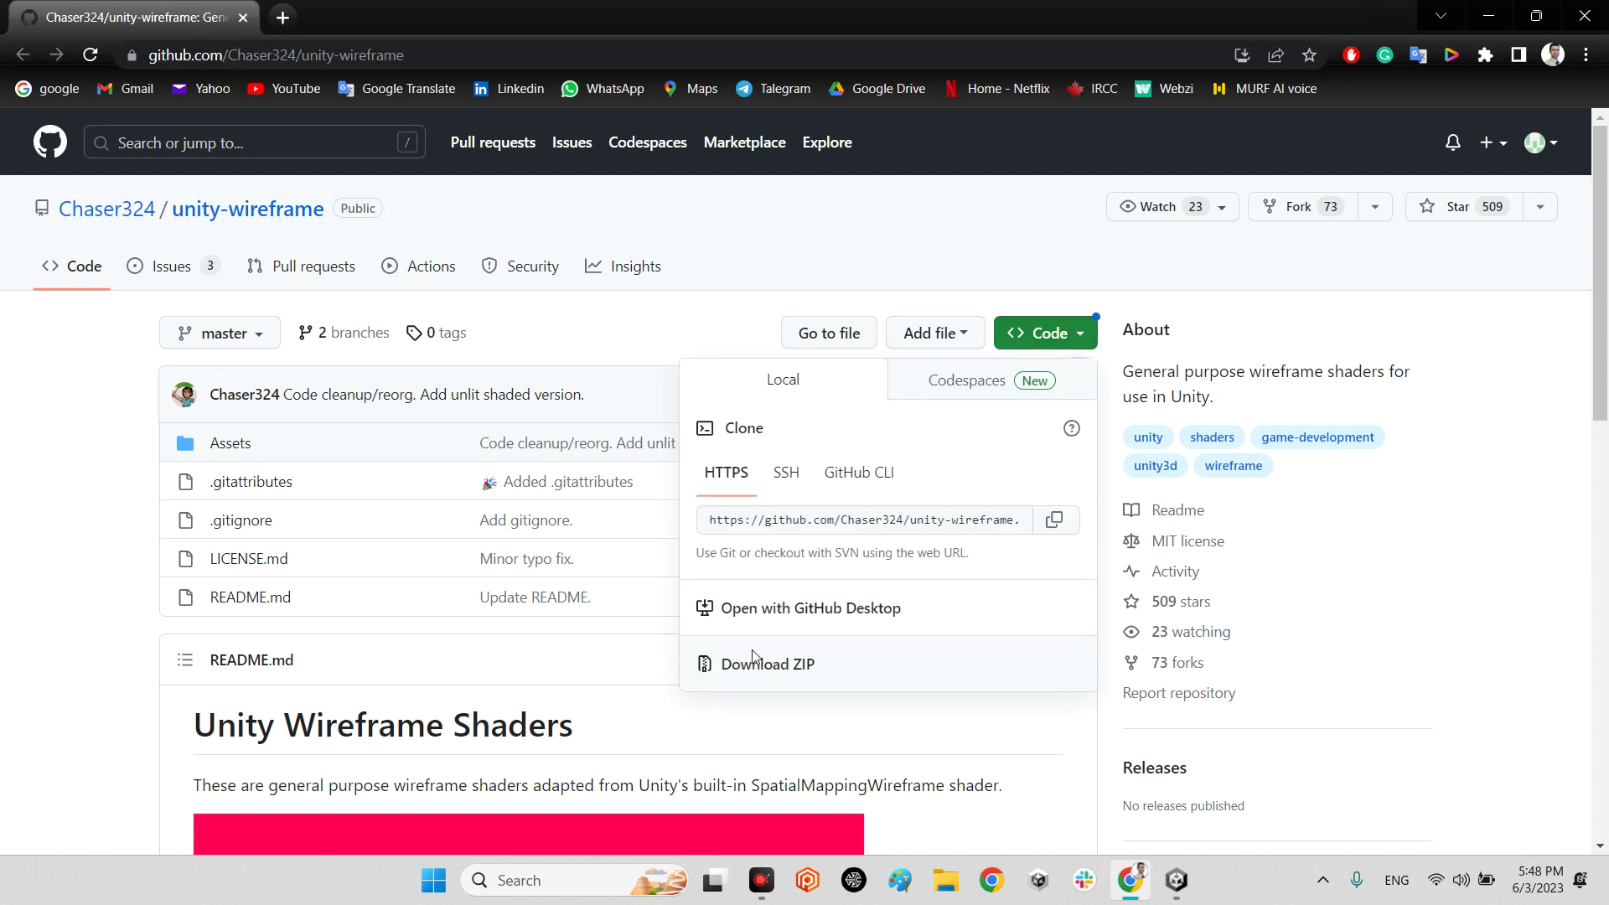
{"action": "left_click", "coordinate": [94, 450]}
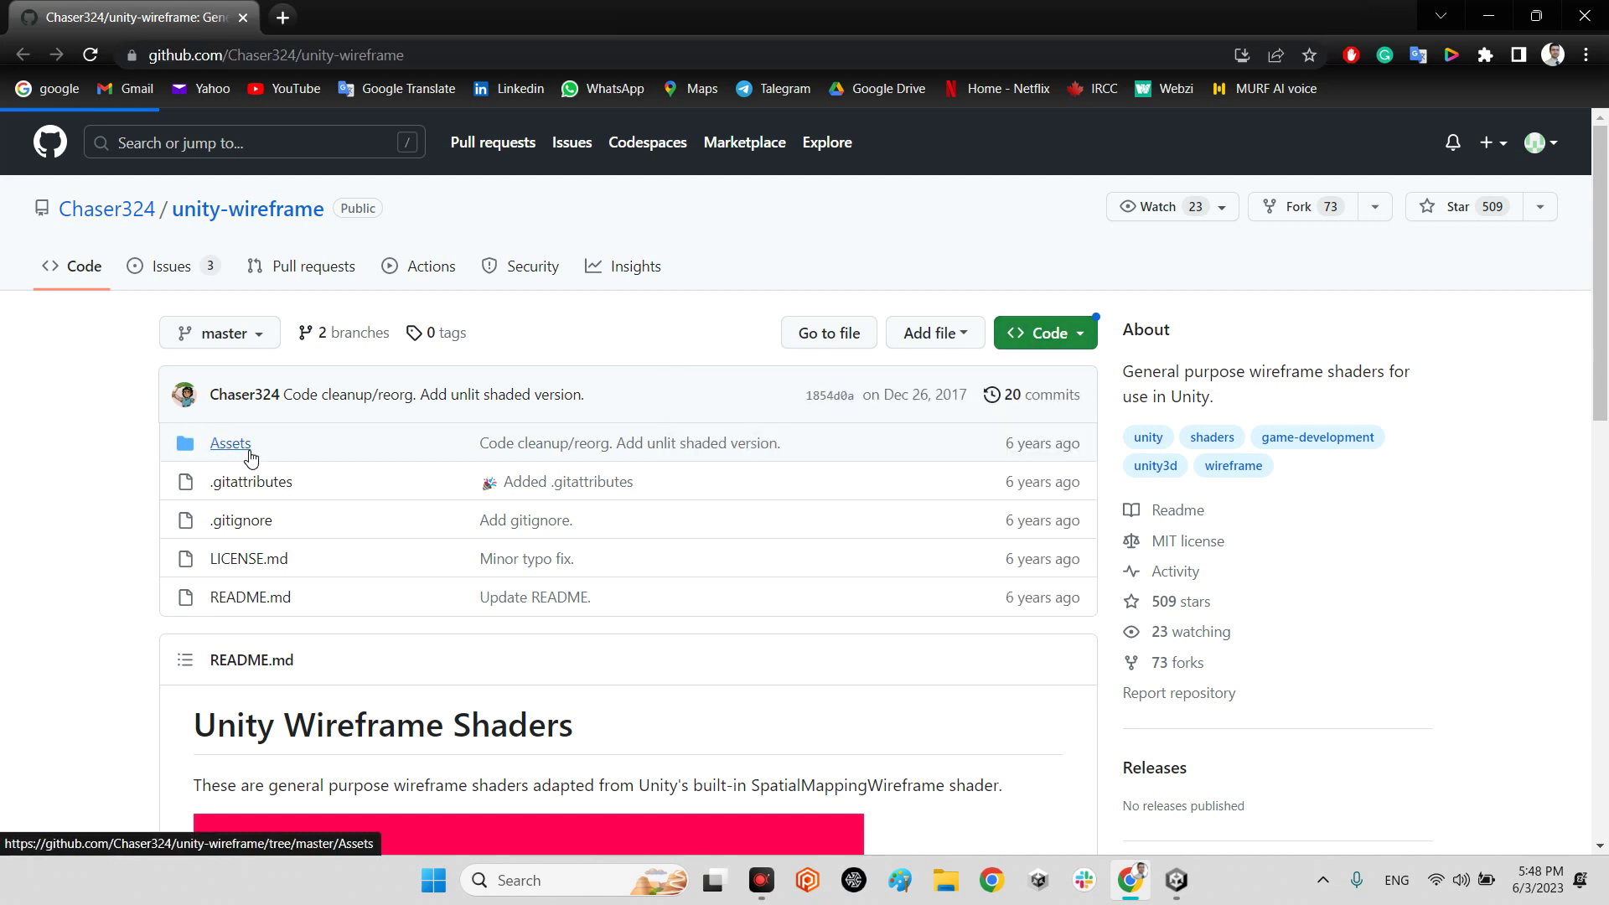
Step: Browse the repository's Assets folder, return to the repo root, and minimize the browser
{"action": "left_click", "coordinate": [220, 443]}
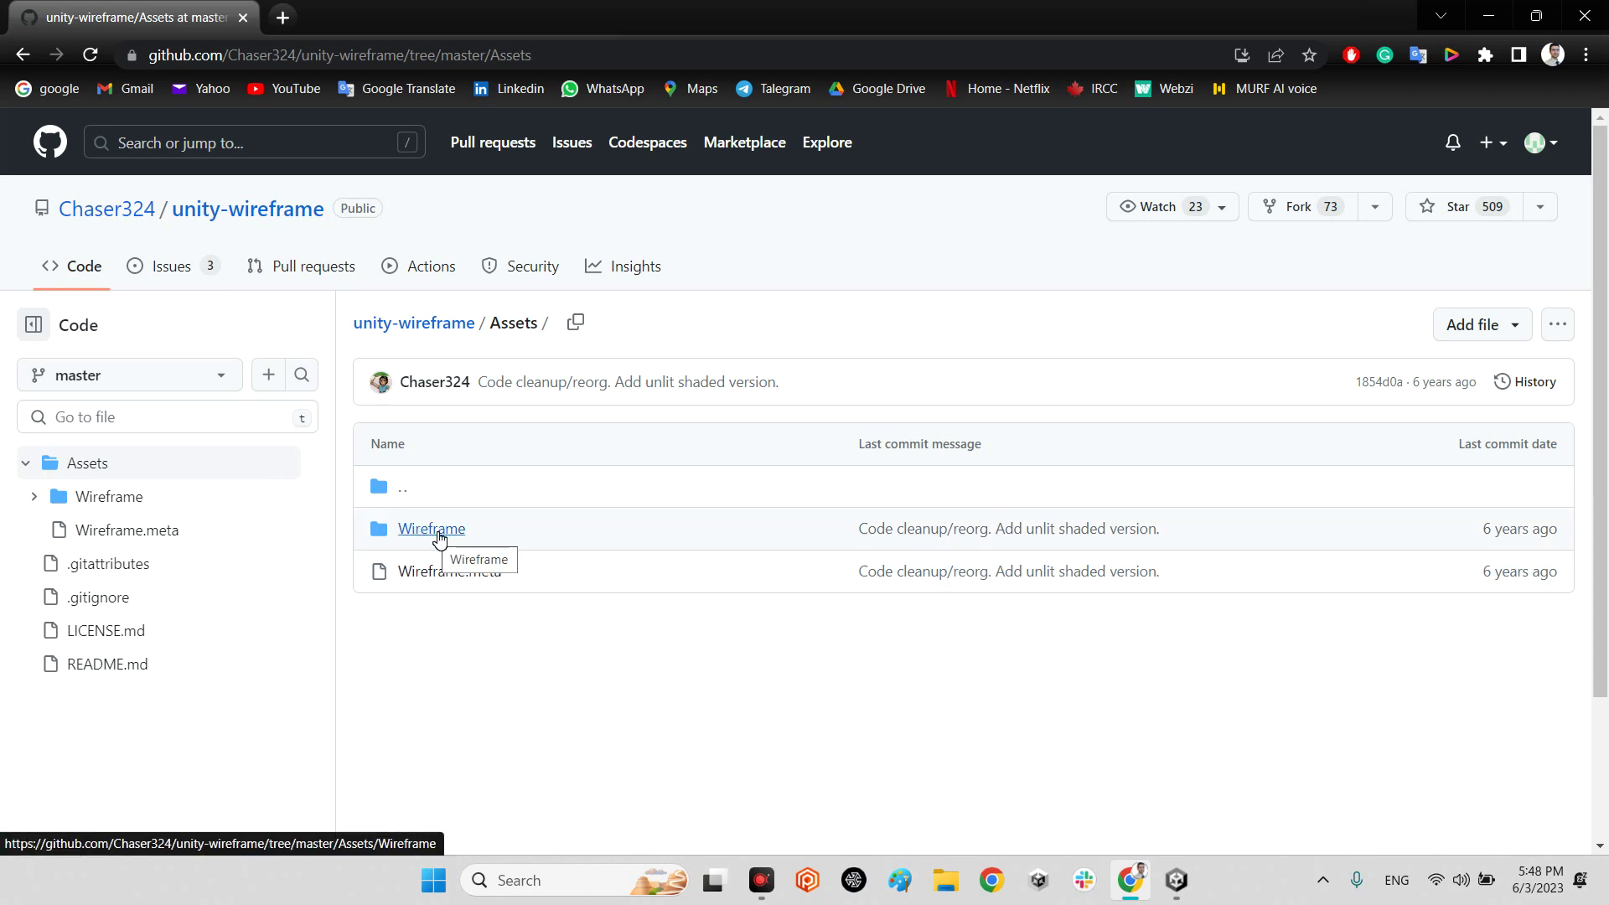
{"action": "left_click", "coordinate": [233, 217]}
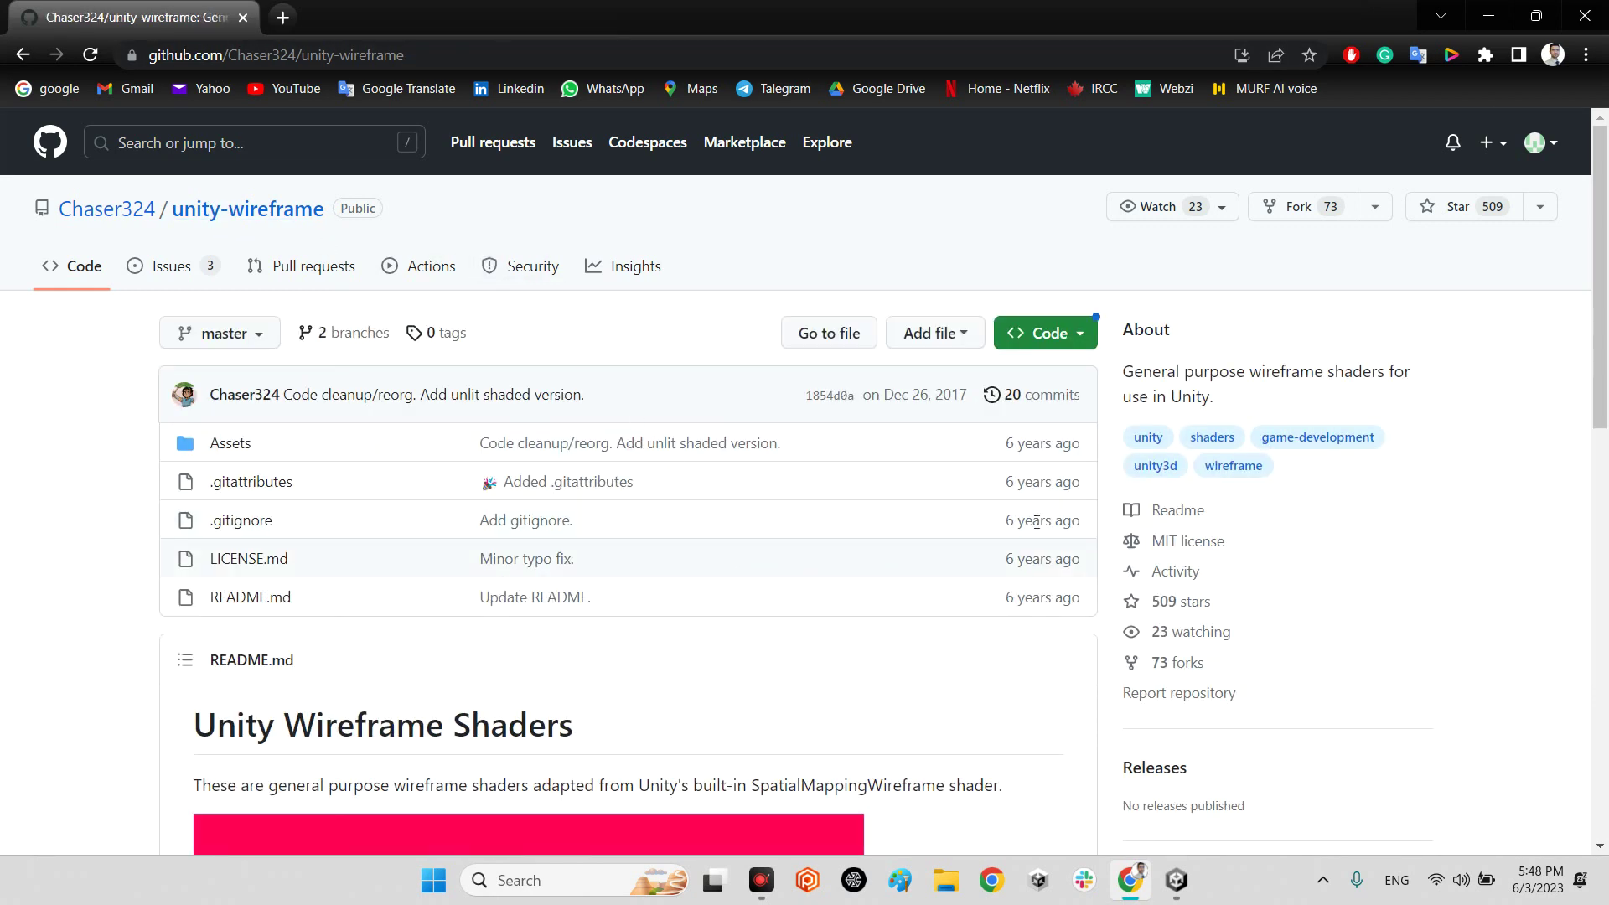
{"action": "left_click", "coordinate": [1499, 18]}
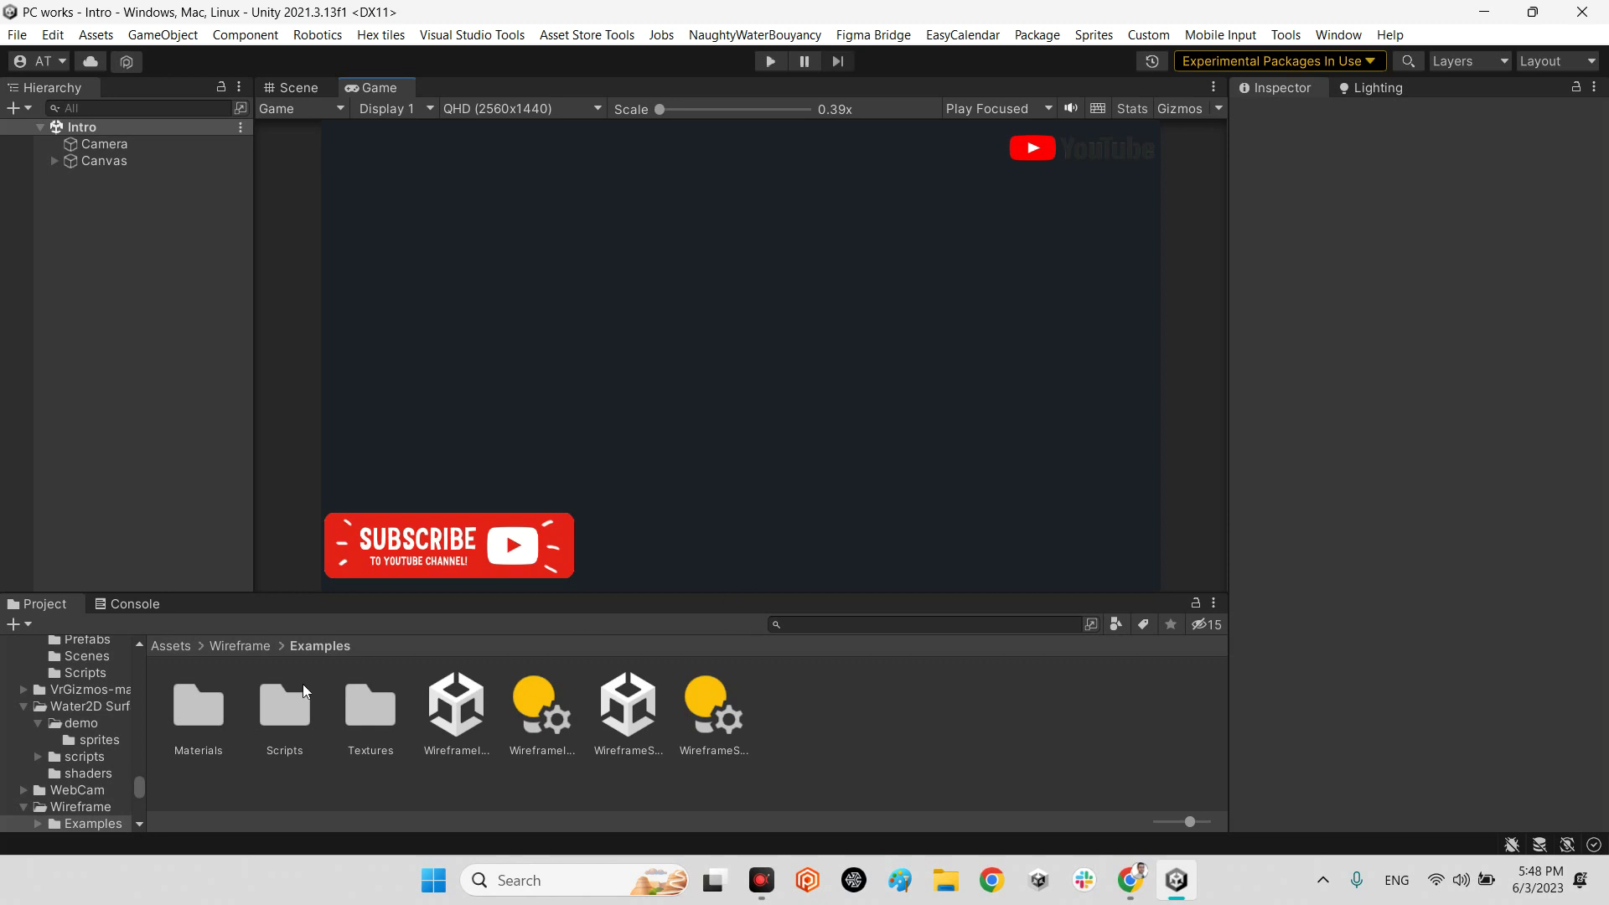
Step: Go to Assets/Wireframe/Examples and open the WireframeImageEffect scene
{"action": "left_click", "coordinate": [215, 641]}
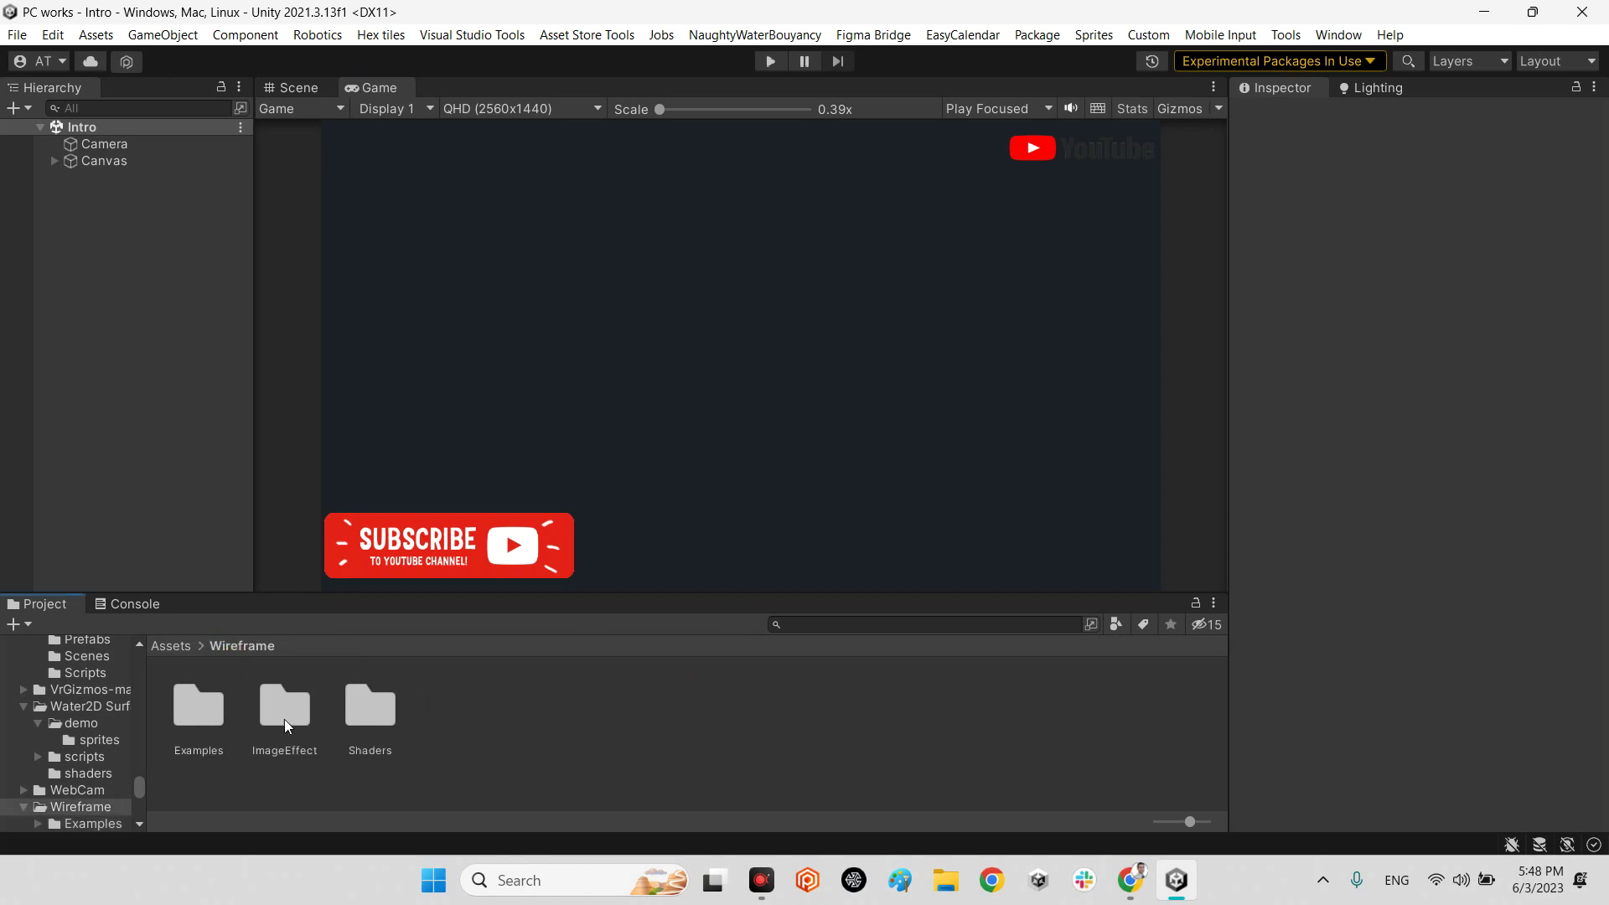
{"action": "double_click", "coordinate": [204, 711]}
{"action": "left_click", "coordinate": [441, 706]}
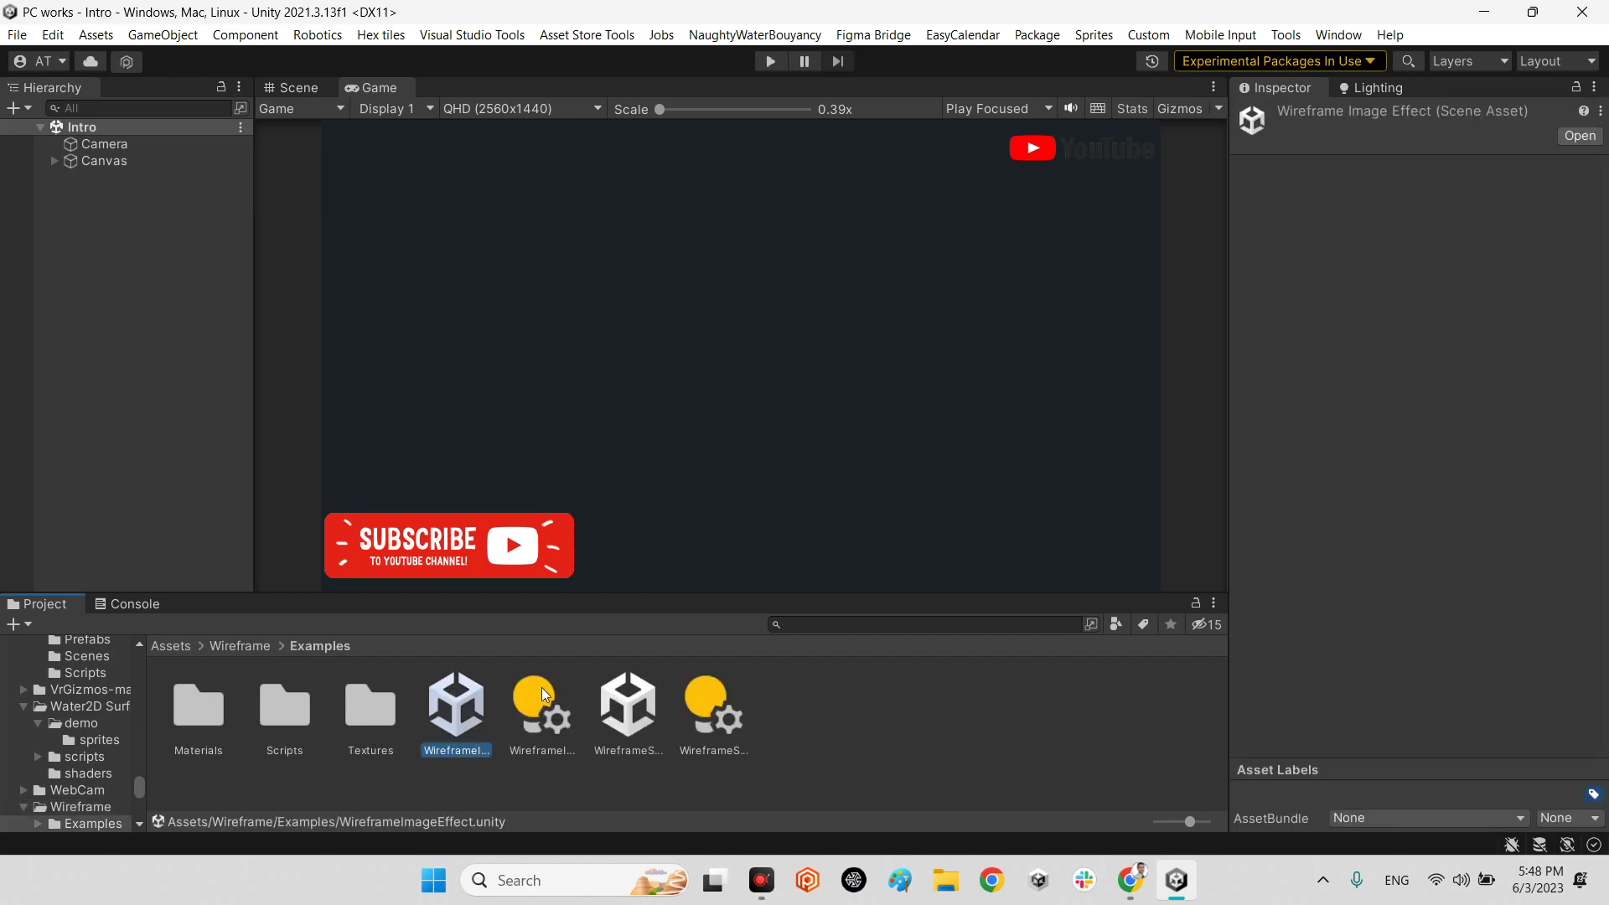
{"action": "left_click", "coordinate": [610, 691]}
{"action": "left_click", "coordinate": [431, 711]}
{"action": "left_click", "coordinate": [605, 704]}
{"action": "left_click", "coordinate": [445, 709]}
{"action": "double_click", "coordinate": [451, 714]}
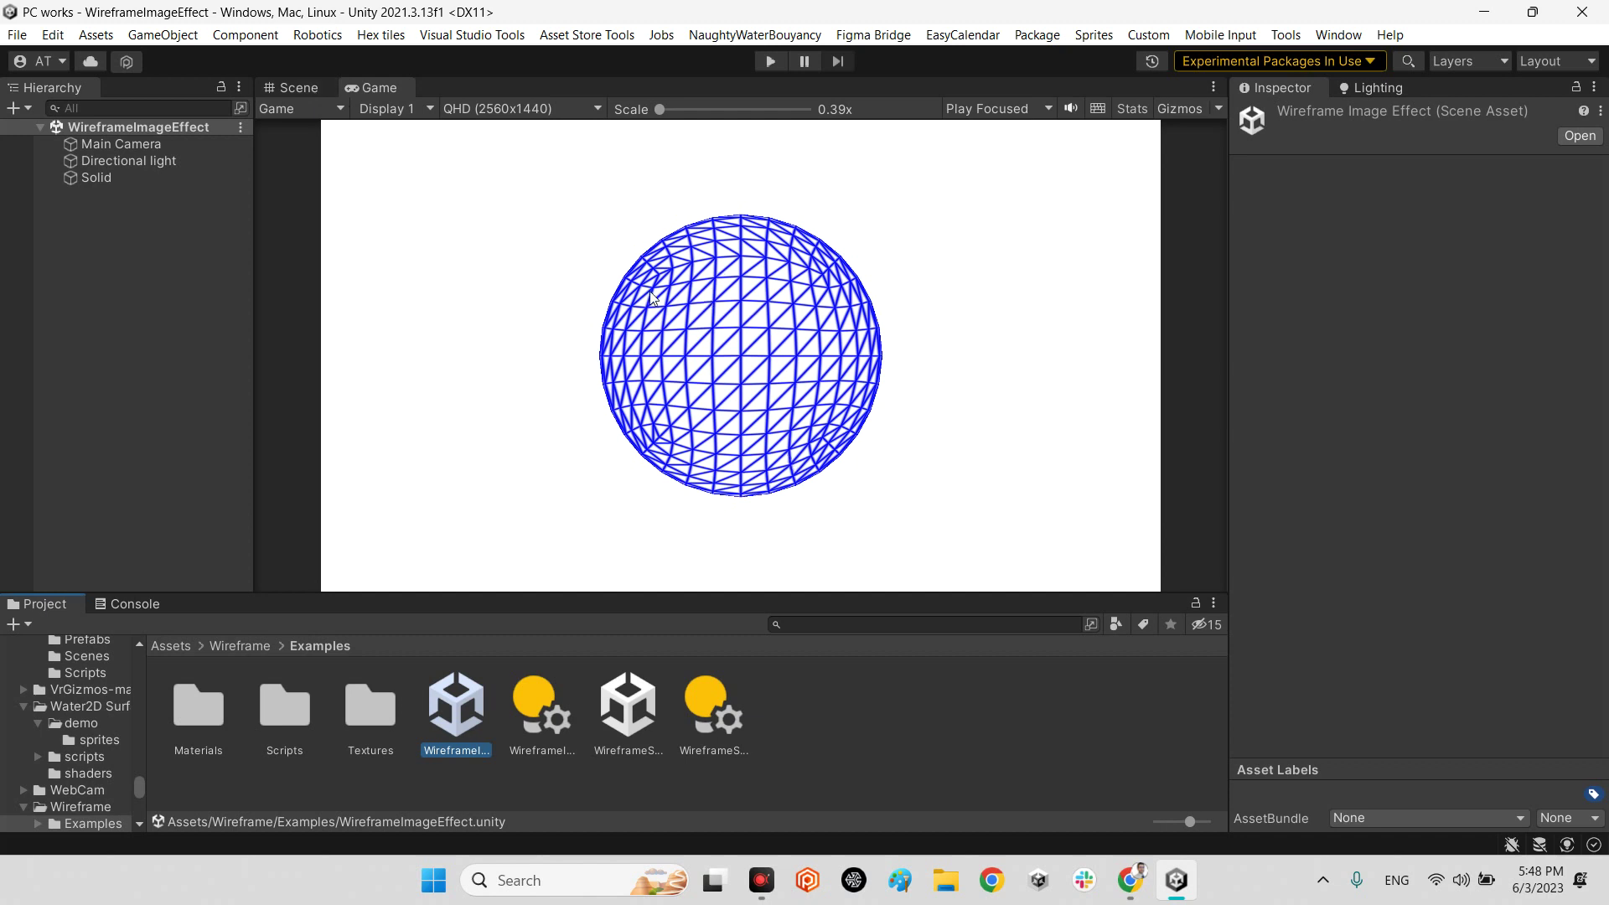
Step: In the Scene view, orbit and zoom out around the sphere, then select the Solid sphere
{"action": "left_click", "coordinate": [324, 92]}
{"action": "left_click_drag", "start_coordinate": [557, 277], "coordinate": [1065, 442], "text": "alt"}
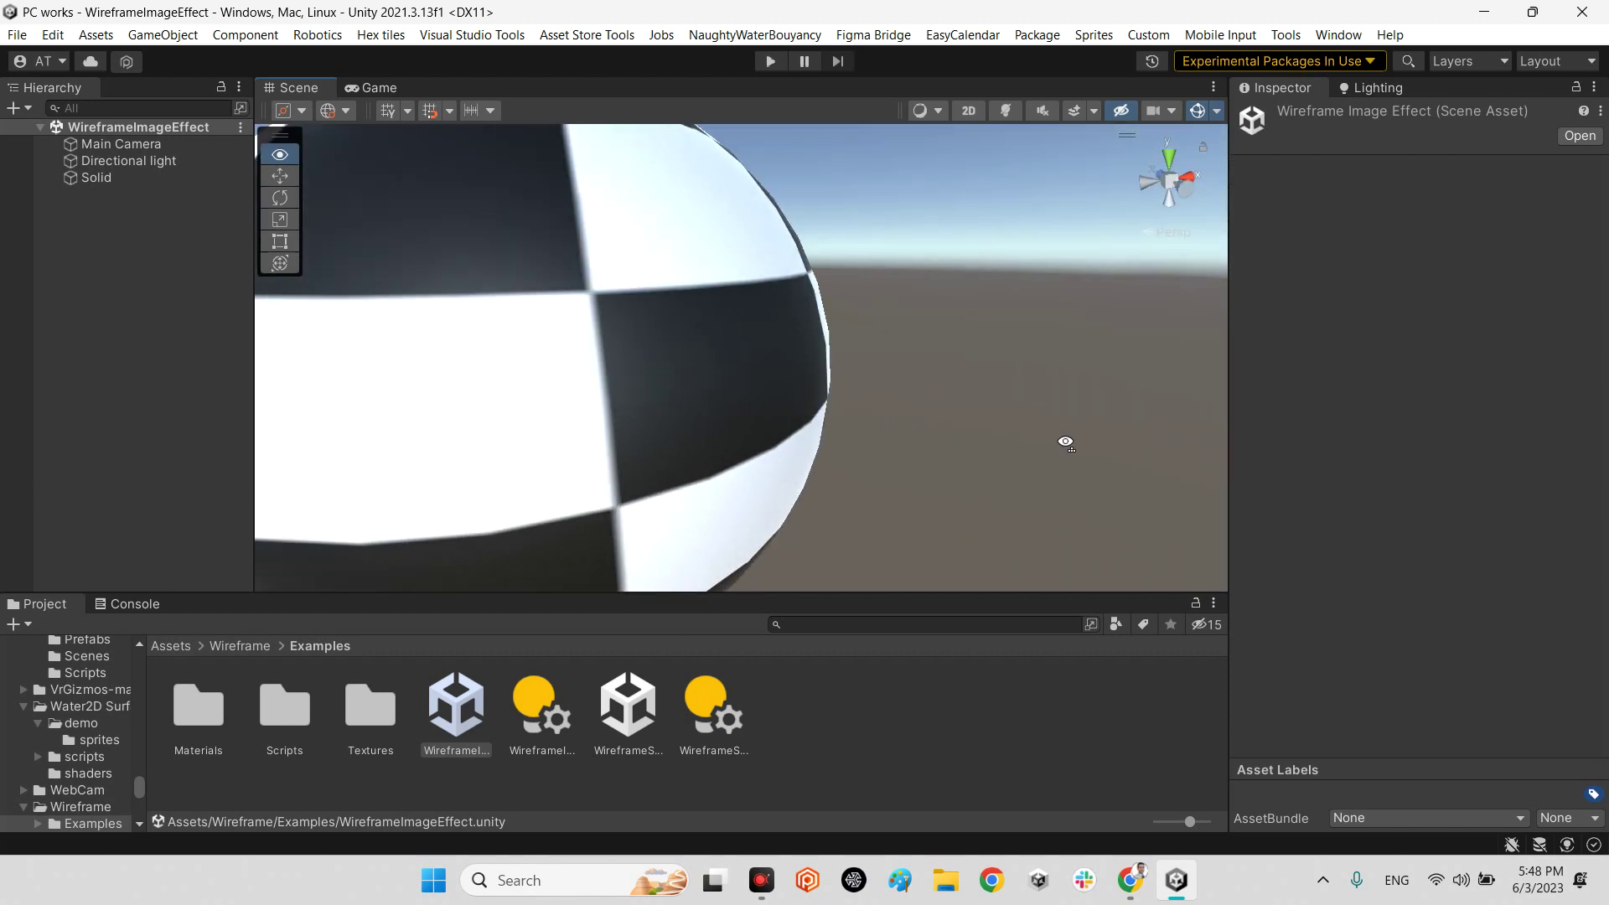
{"action": "right_click_drag", "start_coordinate": [1065, 442], "coordinate": [818, 359], "text": "alt"}
{"action": "left_click", "coordinate": [819, 360]}
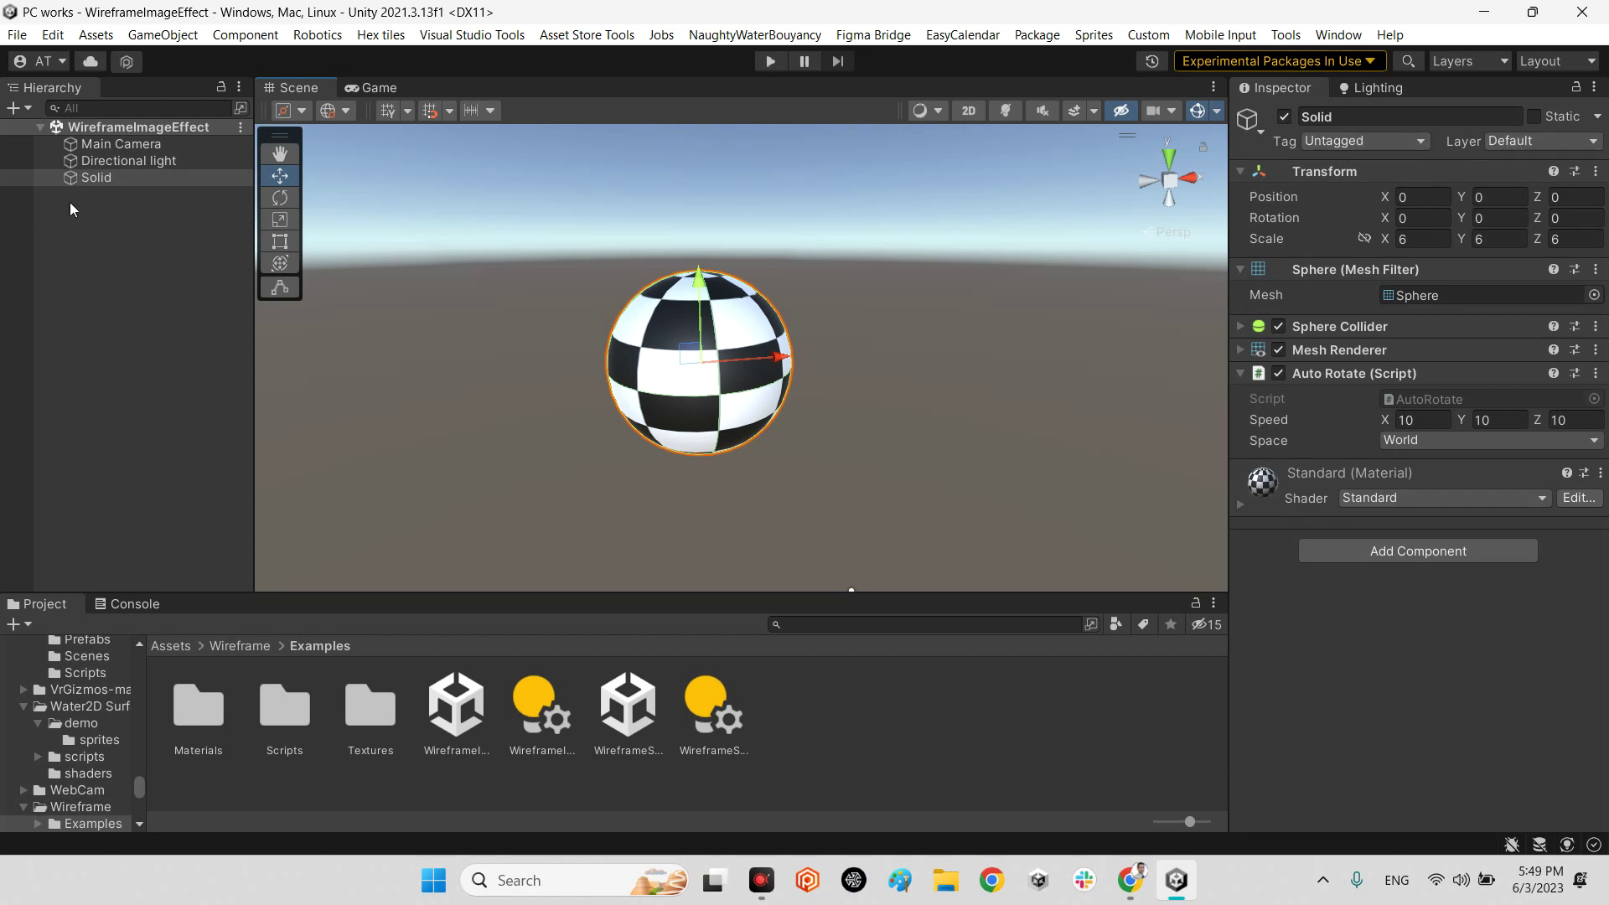
Step: Select Main Camera and expand the Wireframe Type list of its Wireframe Image Effect
{"action": "left_click", "coordinate": [119, 151]}
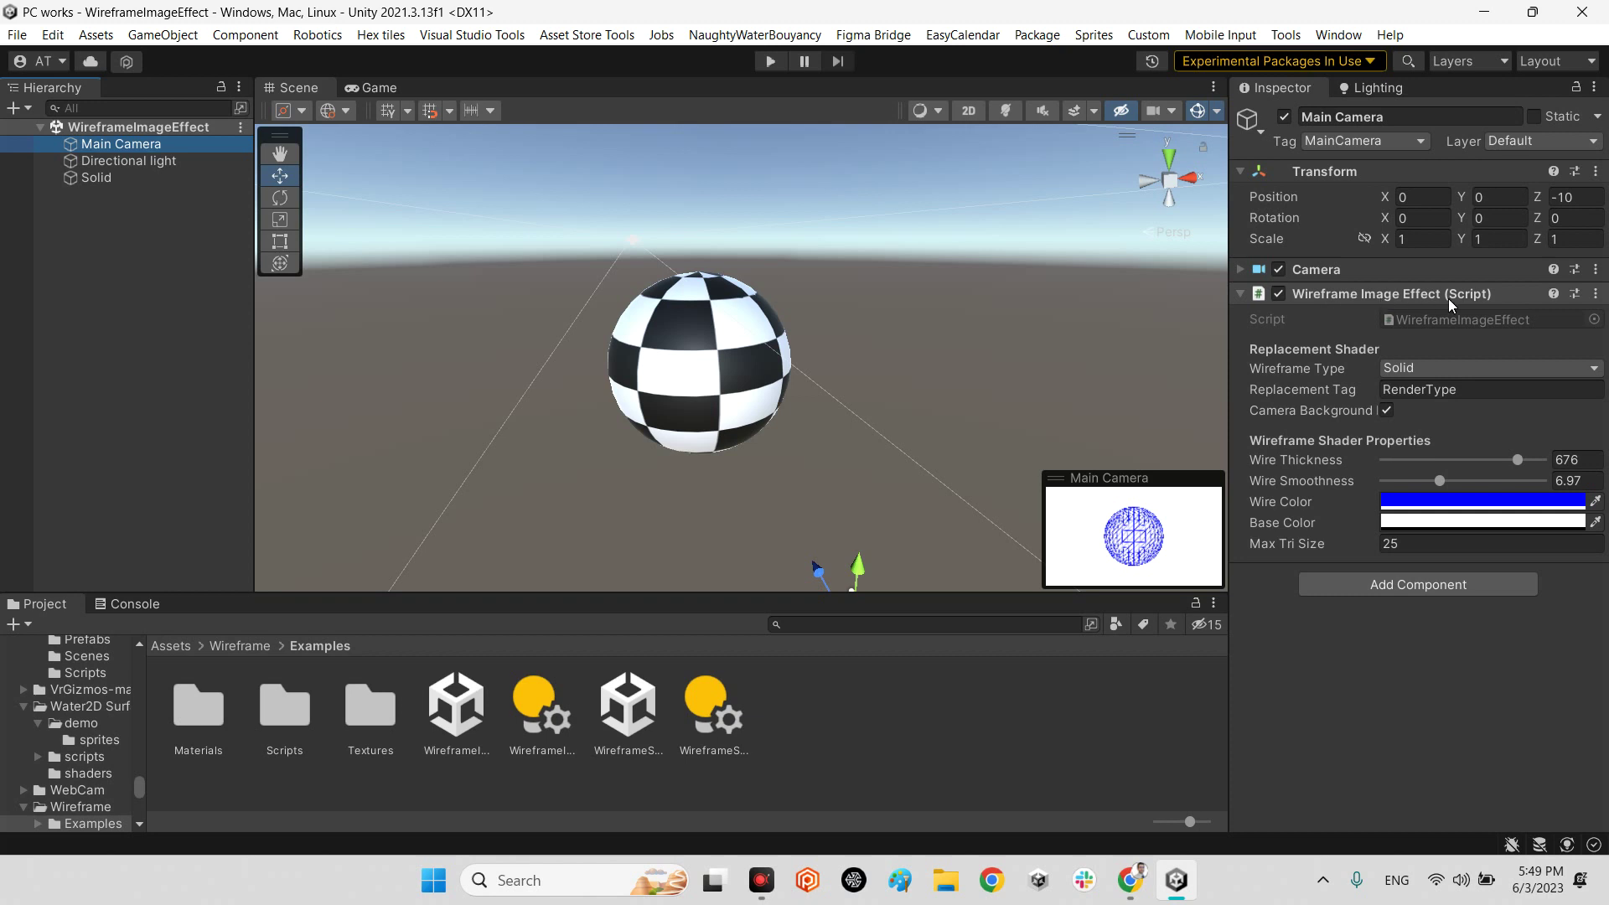
{"action": "left_click", "coordinate": [1421, 369]}
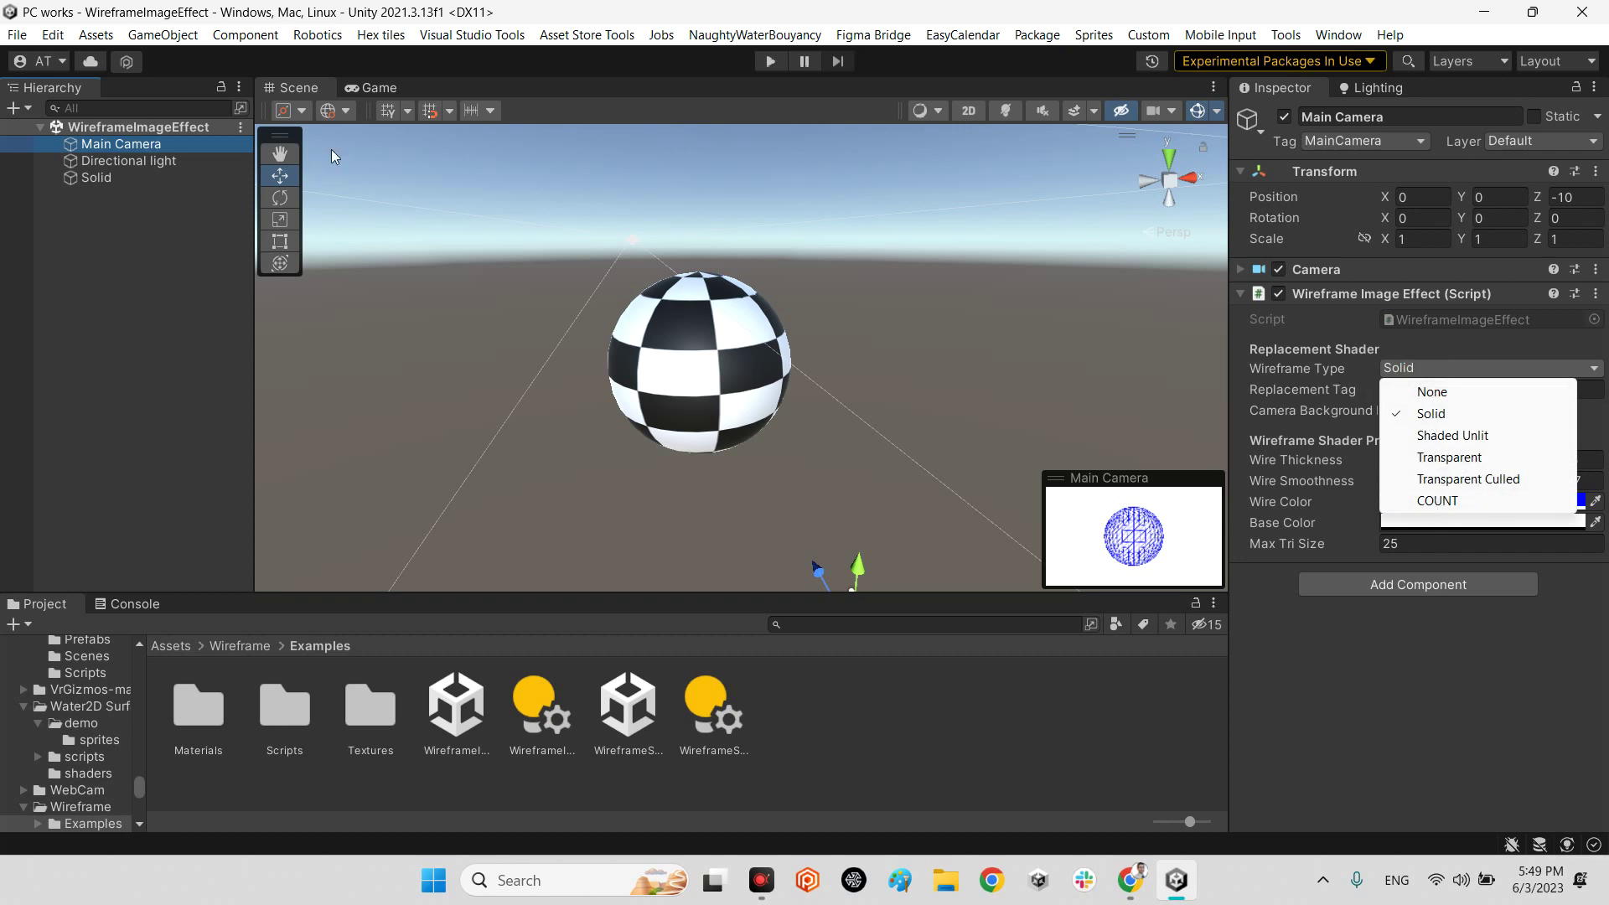
Step: In the Game view, preview the sphere as Shaded Unlit, Transparent and Transparent Culled
{"action": "left_click", "coordinate": [373, 88]}
{"action": "left_click", "coordinate": [1407, 367]}
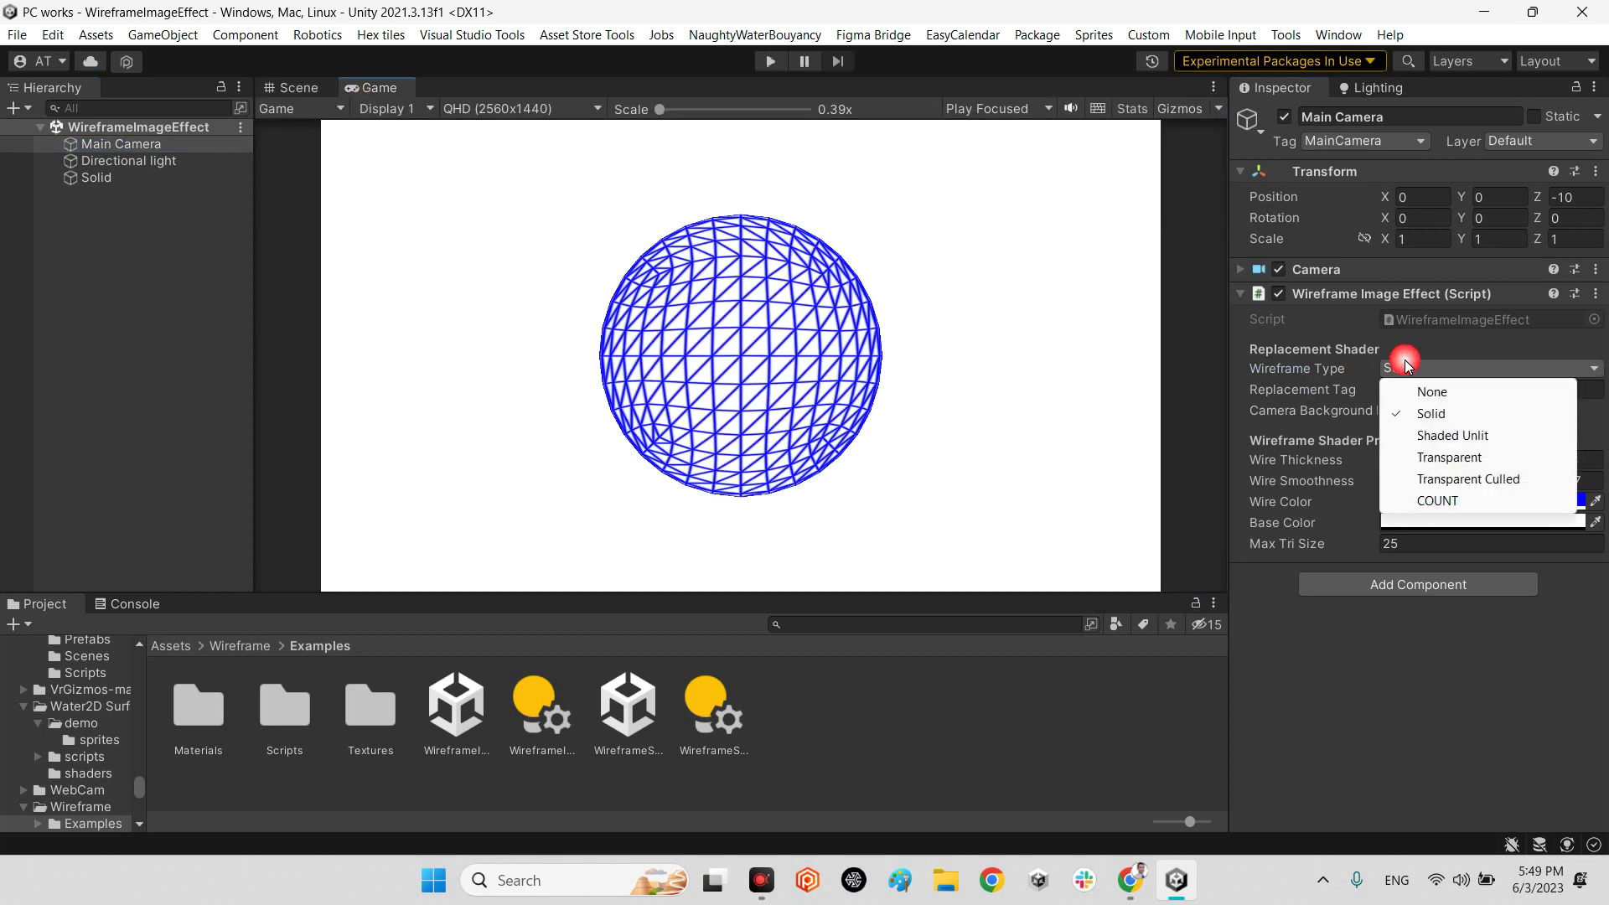
{"action": "left_click", "coordinate": [1428, 437]}
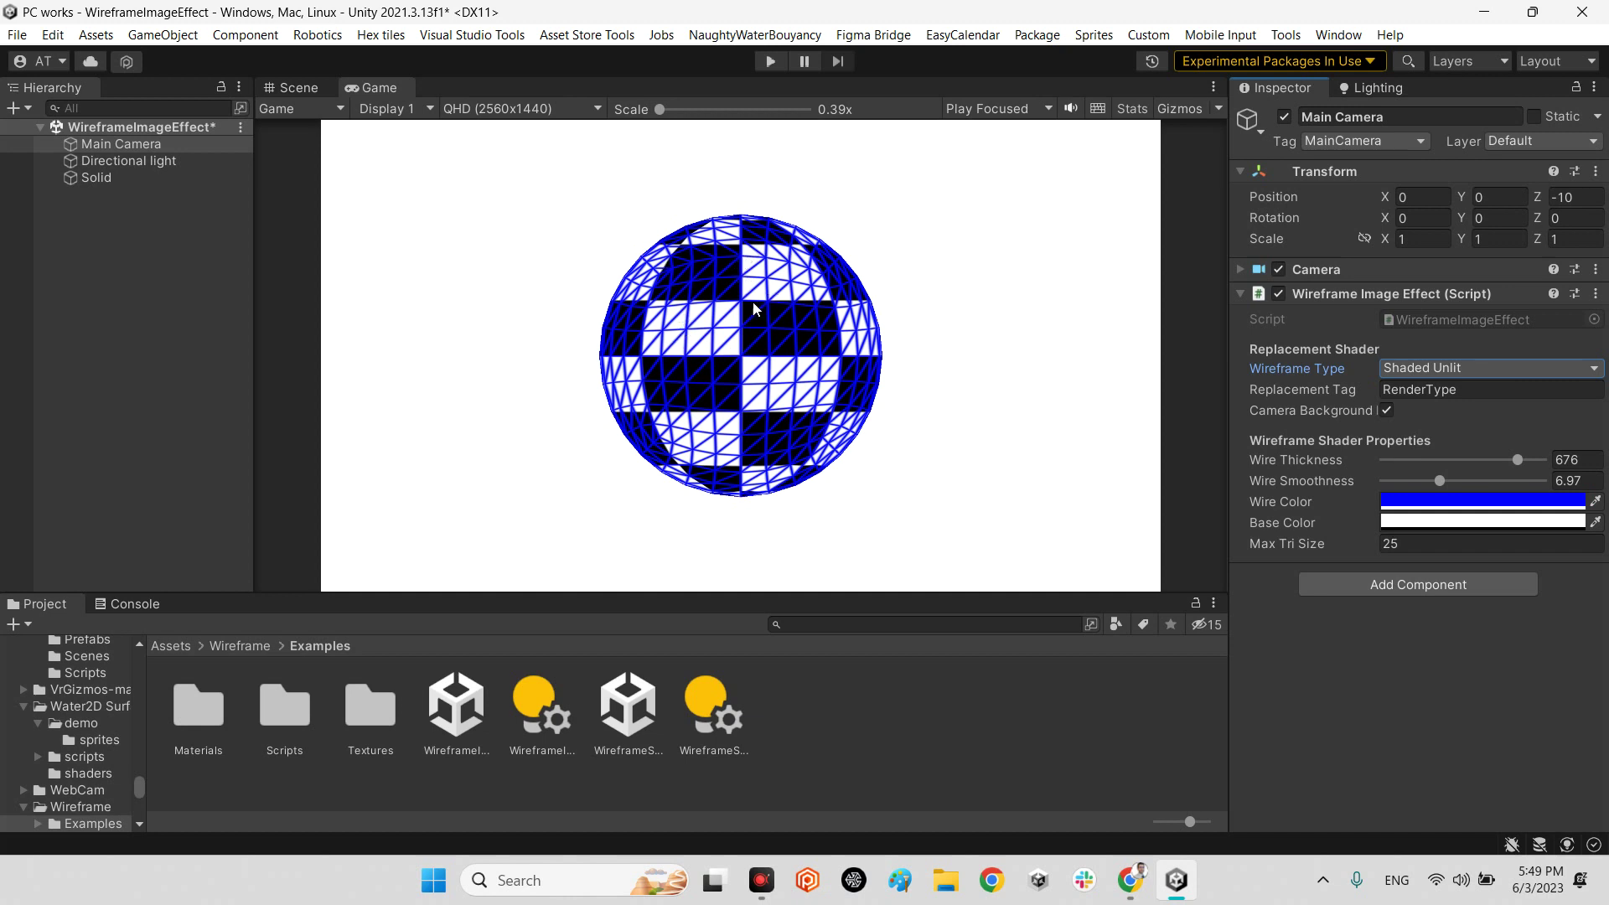
{"action": "left_click", "coordinate": [1432, 367]}
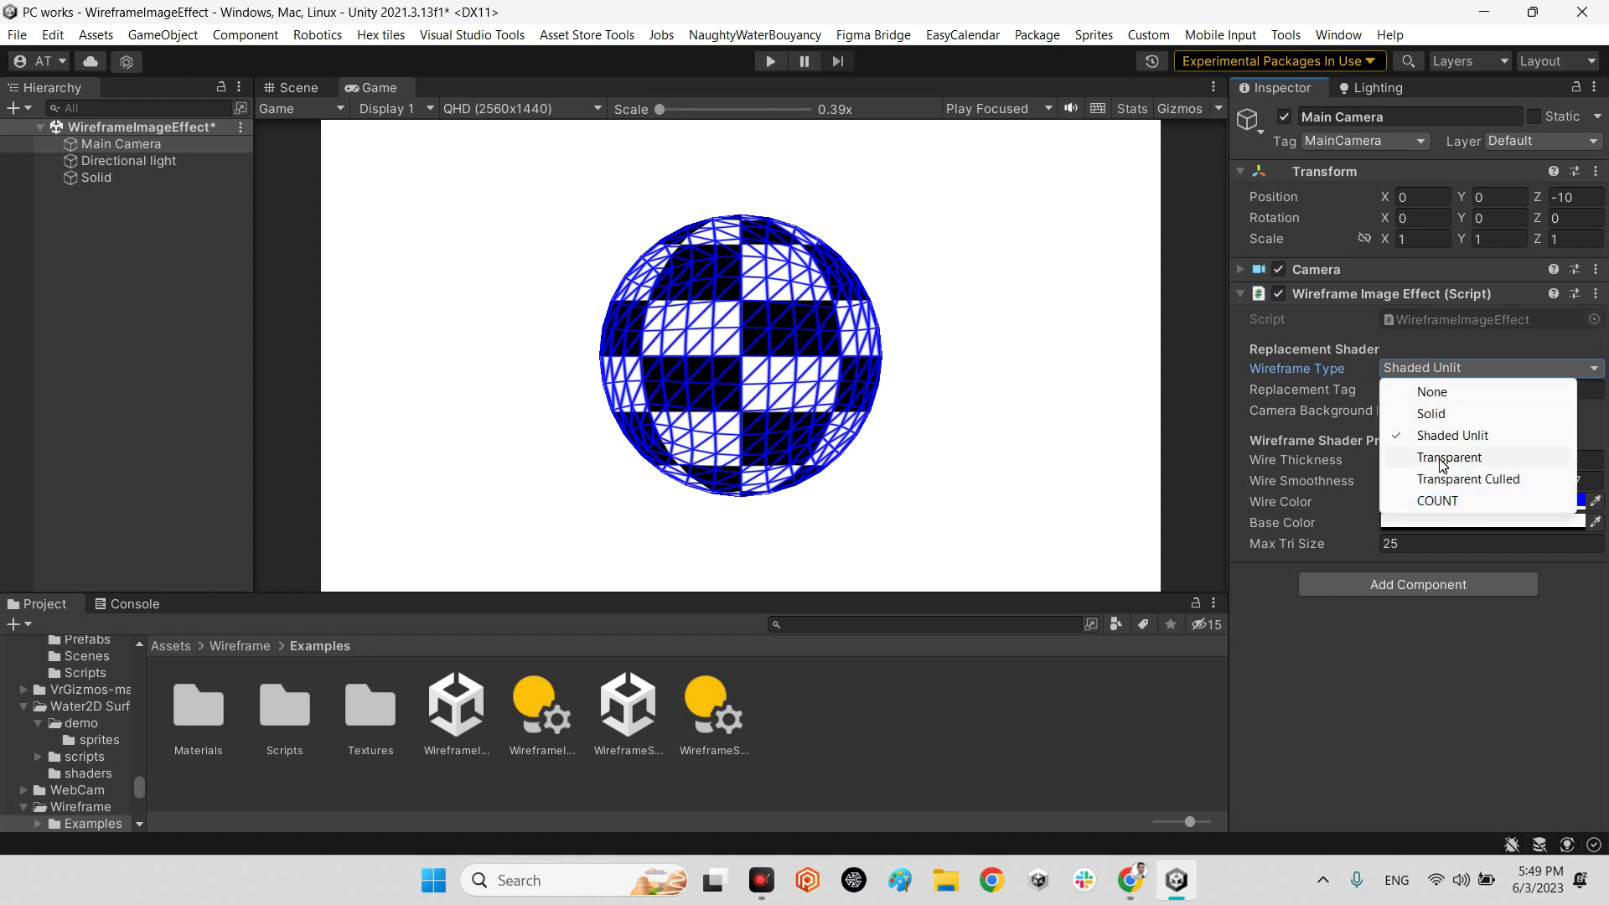
{"action": "left_click", "coordinate": [1440, 460]}
{"action": "left_click", "coordinate": [1460, 367]}
{"action": "left_click", "coordinate": [1471, 476]}
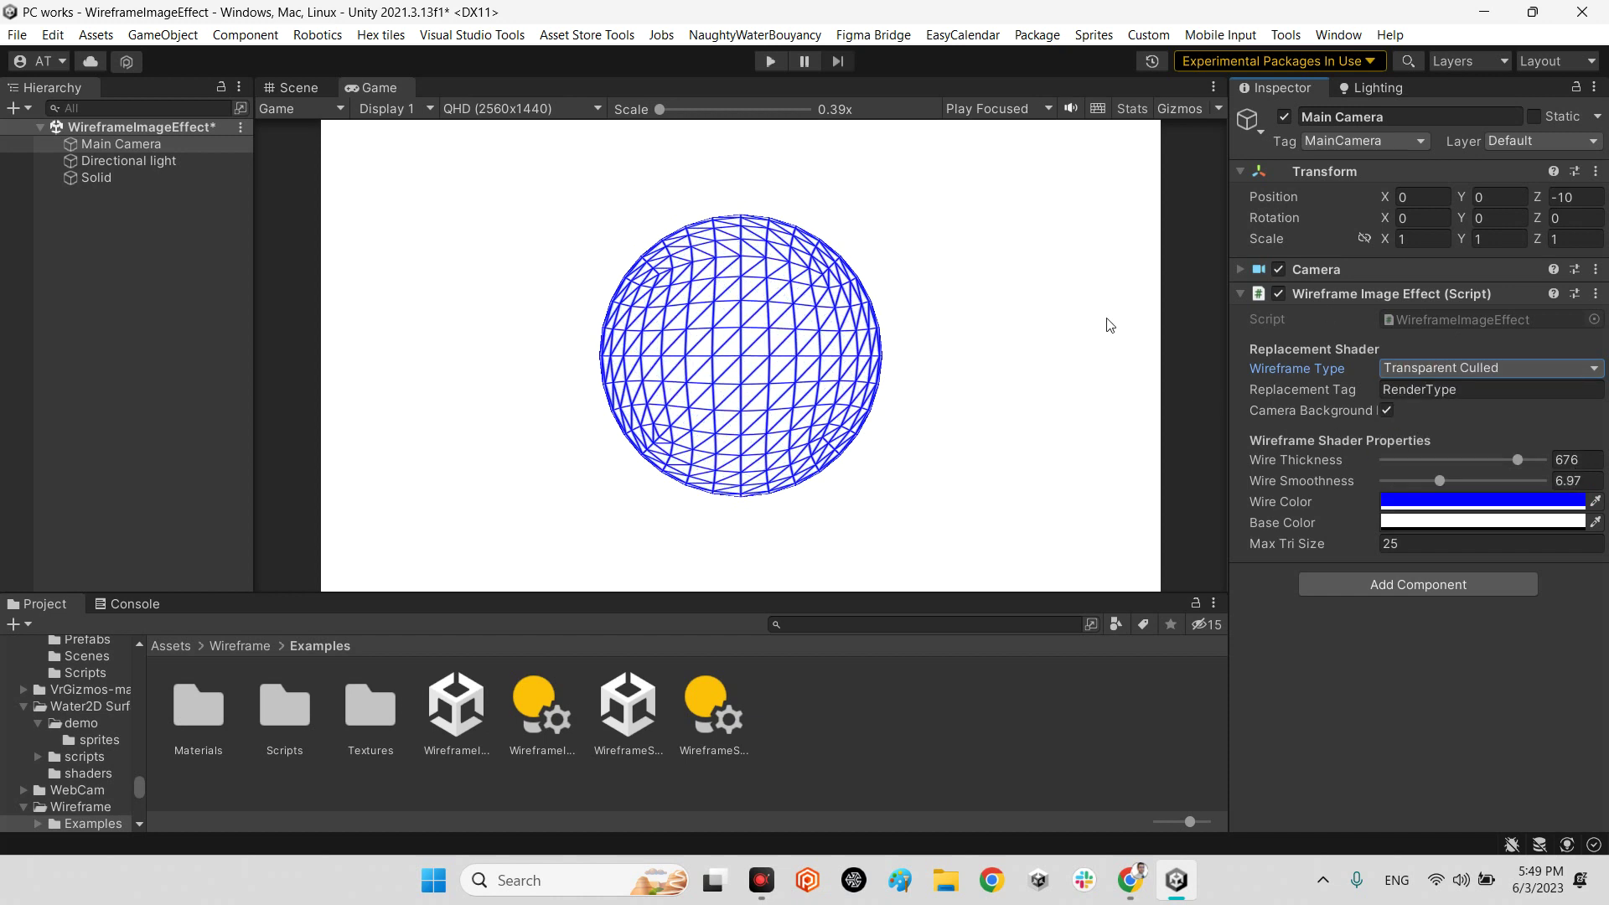
Step: Try the COUNT type, set Wireframe Type back to Solid, and enter Play mode
{"action": "left_click", "coordinate": [1403, 371]}
{"action": "left_click", "coordinate": [1431, 498]}
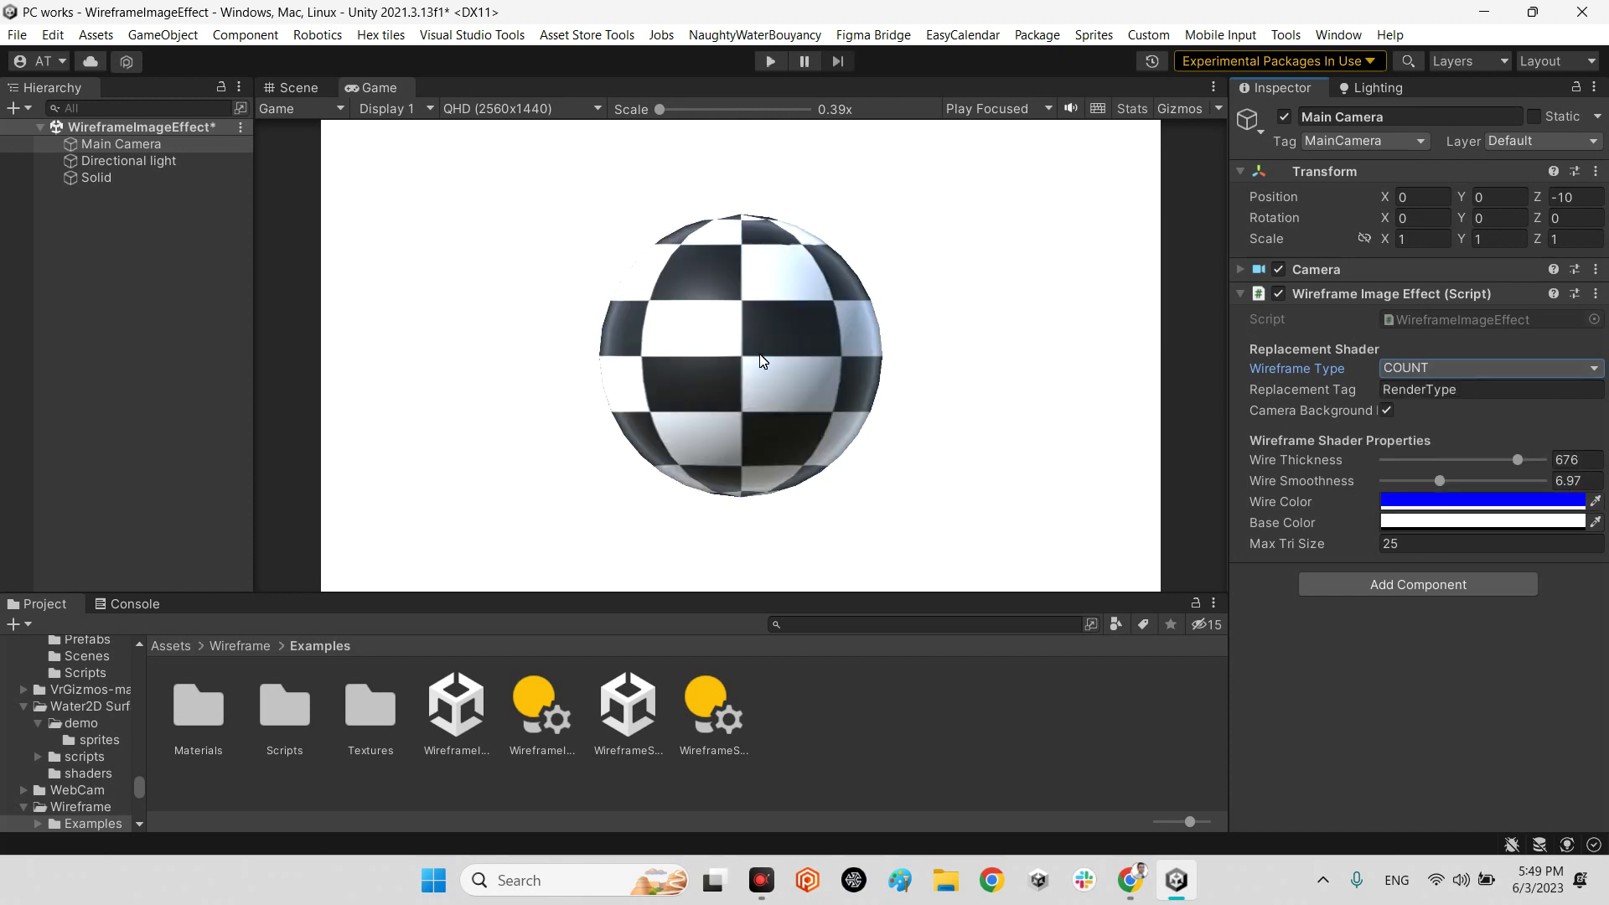
{"action": "left_click", "coordinate": [1402, 369]}
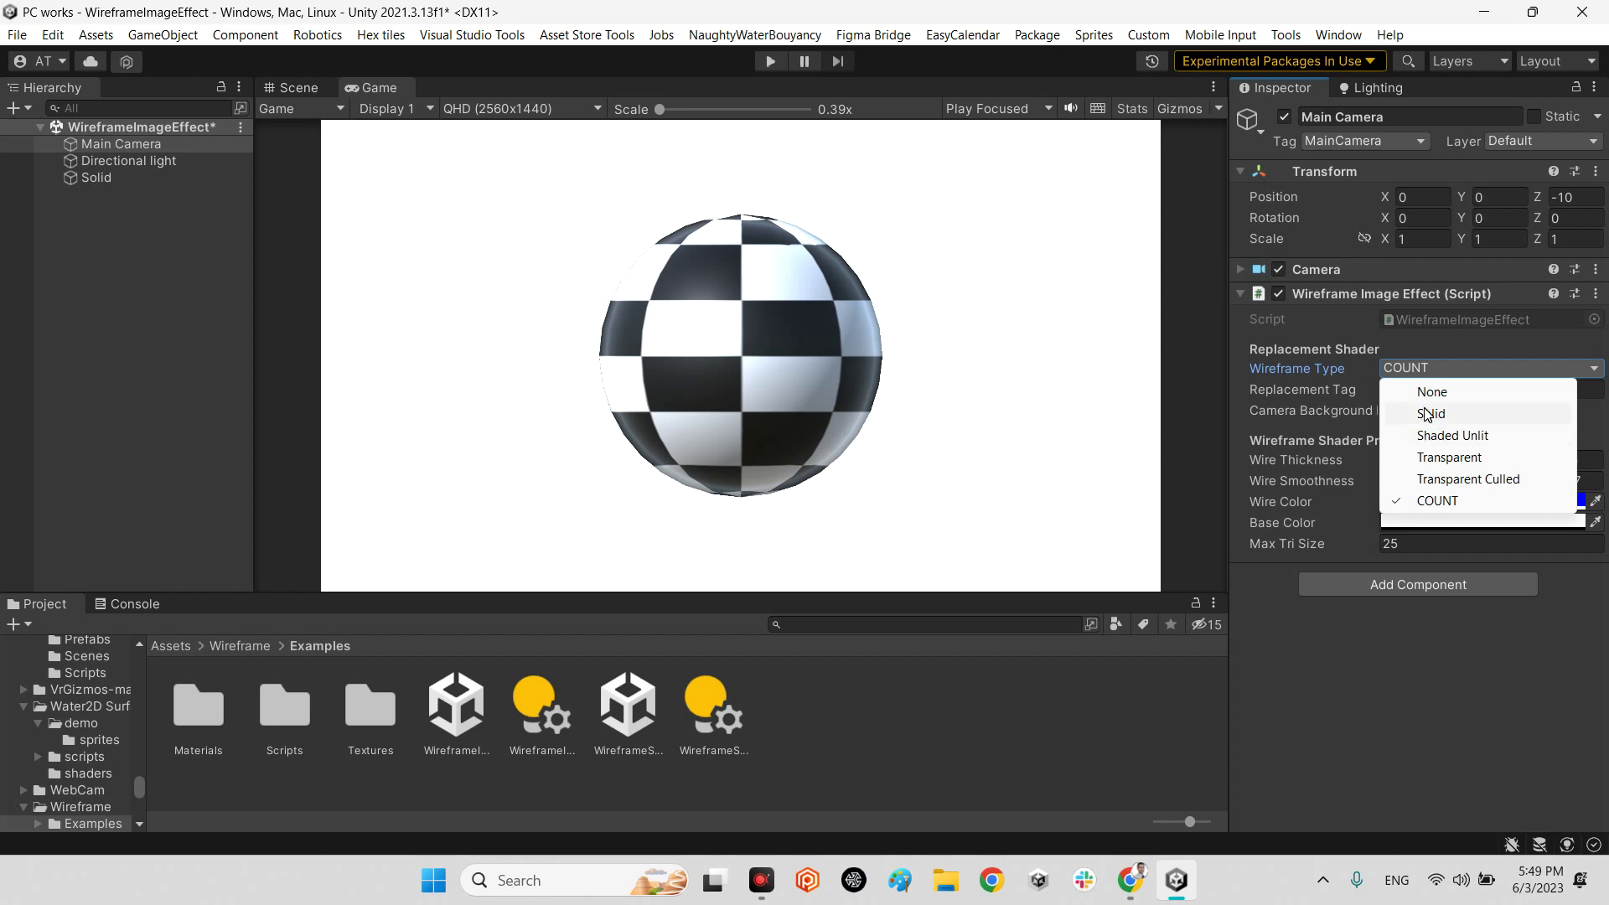
{"action": "left_click", "coordinate": [1427, 414]}
{"action": "left_click", "coordinate": [766, 61]}
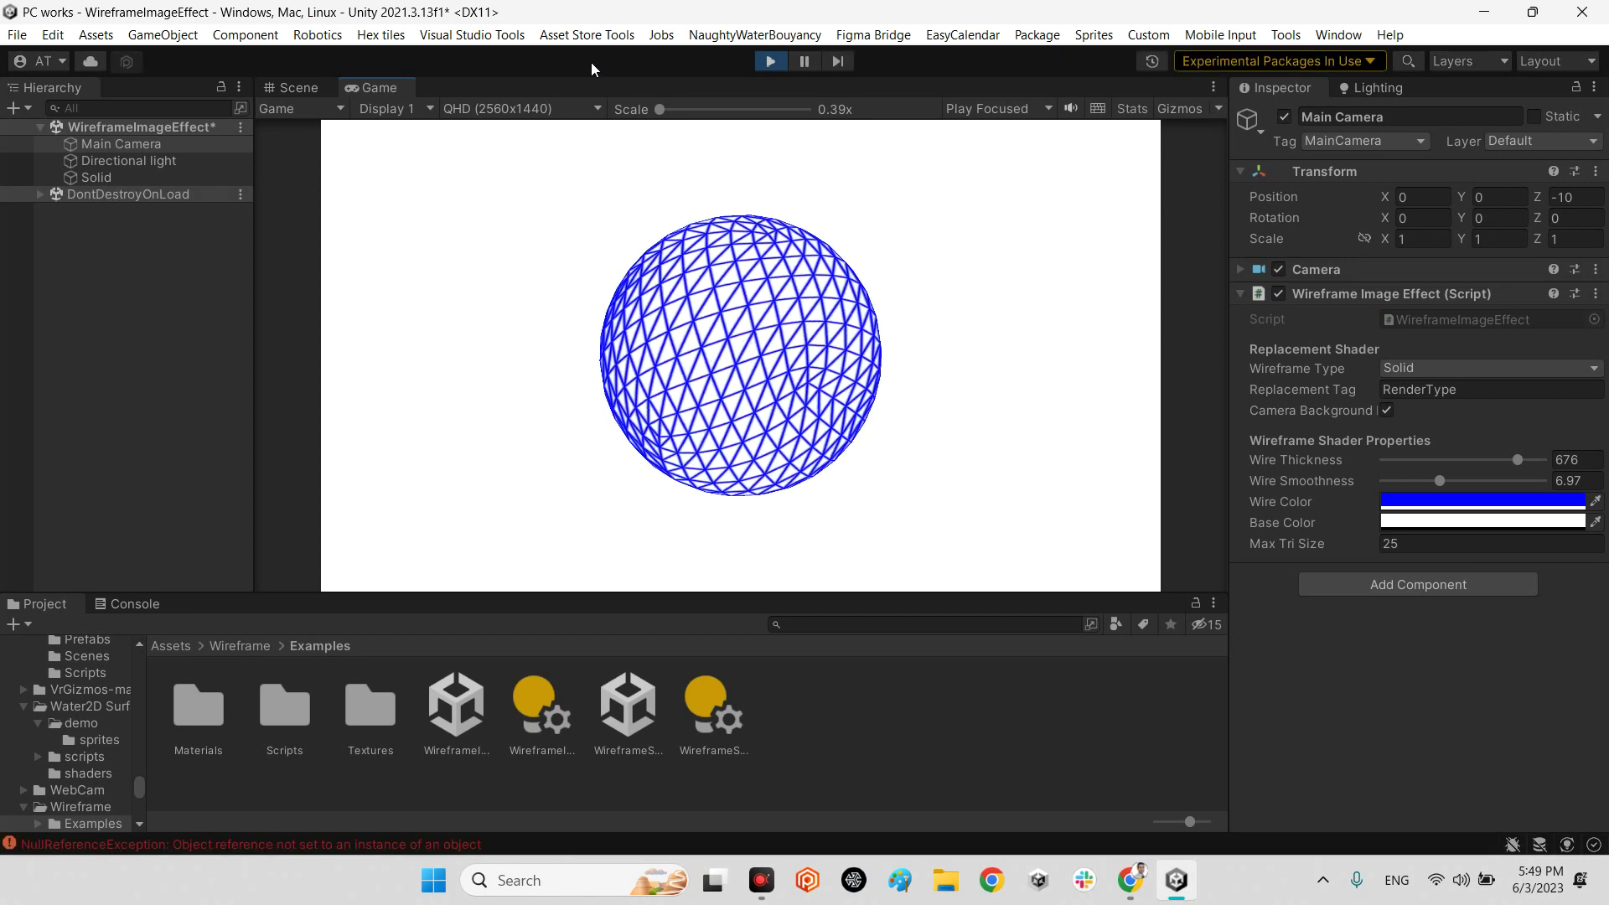
Step: While playing, cycle Wireframe Type through Shaded Unlit, Transparent and Transparent Culled, ending on Solid
{"action": "left_click", "coordinate": [1444, 375]}
{"action": "left_click", "coordinate": [1460, 437]}
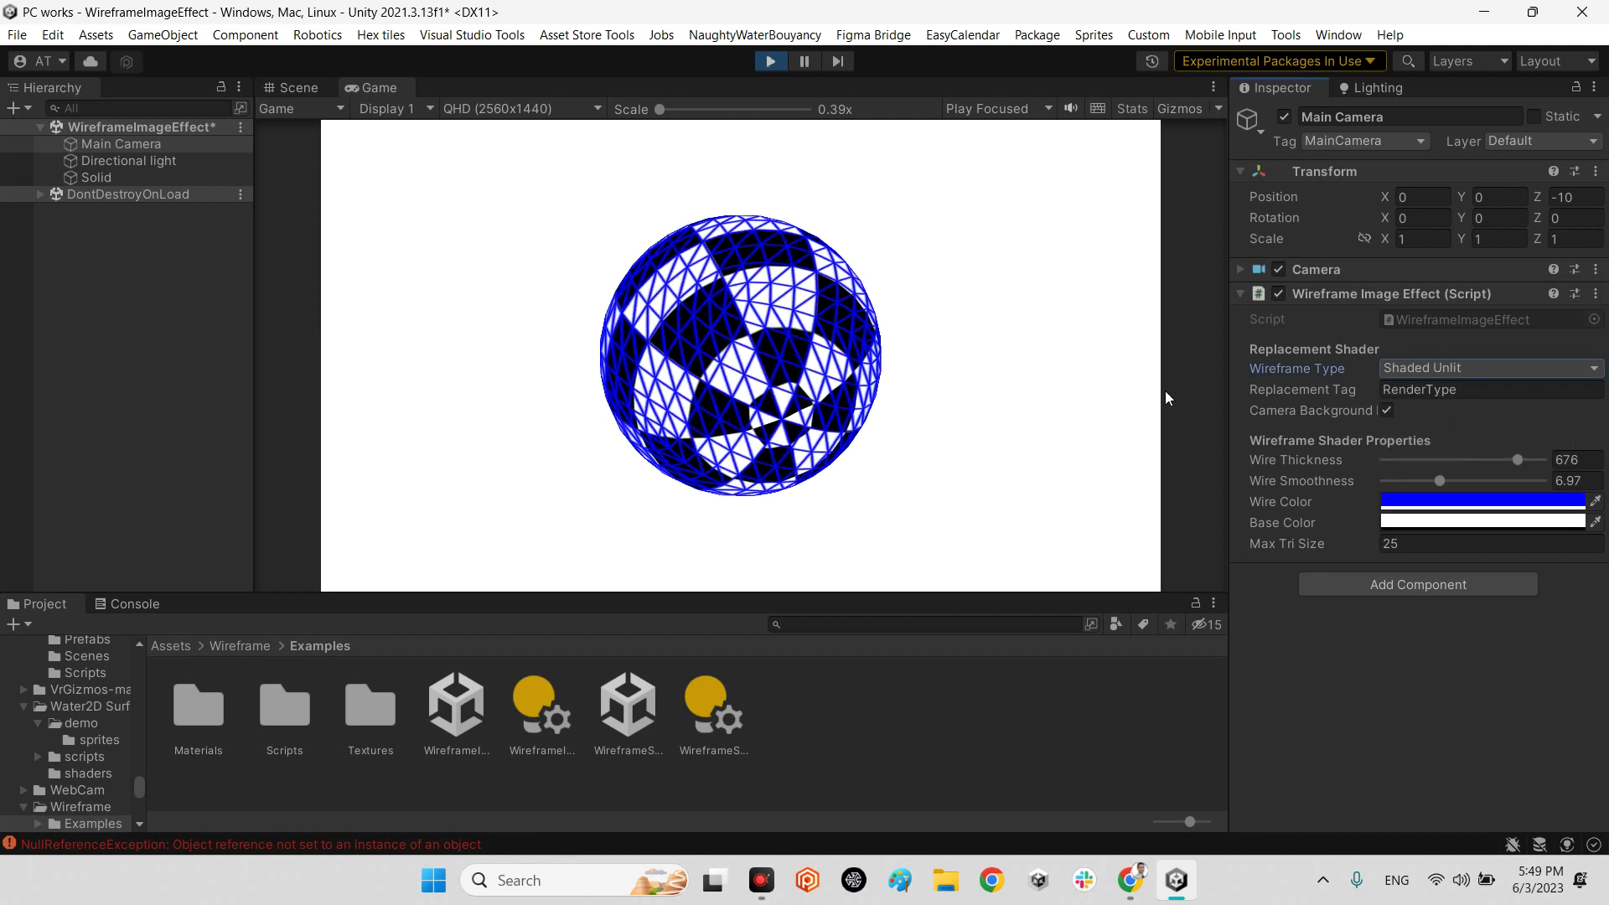
{"action": "left_click", "coordinate": [1461, 370]}
{"action": "left_click", "coordinate": [1469, 451]}
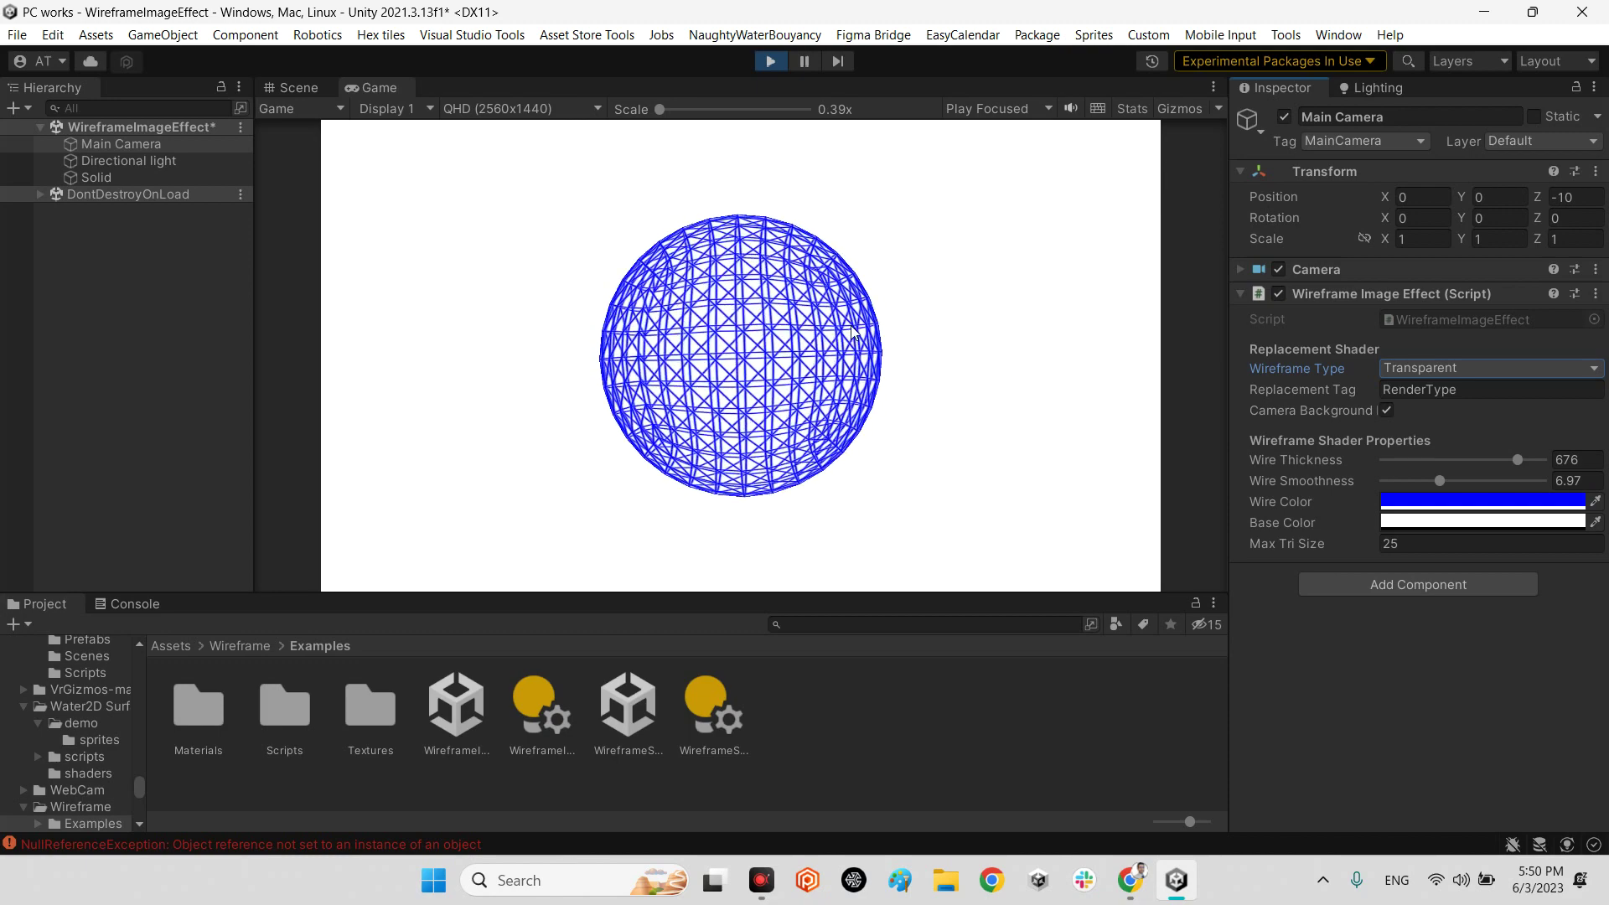
{"action": "left_click", "coordinate": [1476, 370]}
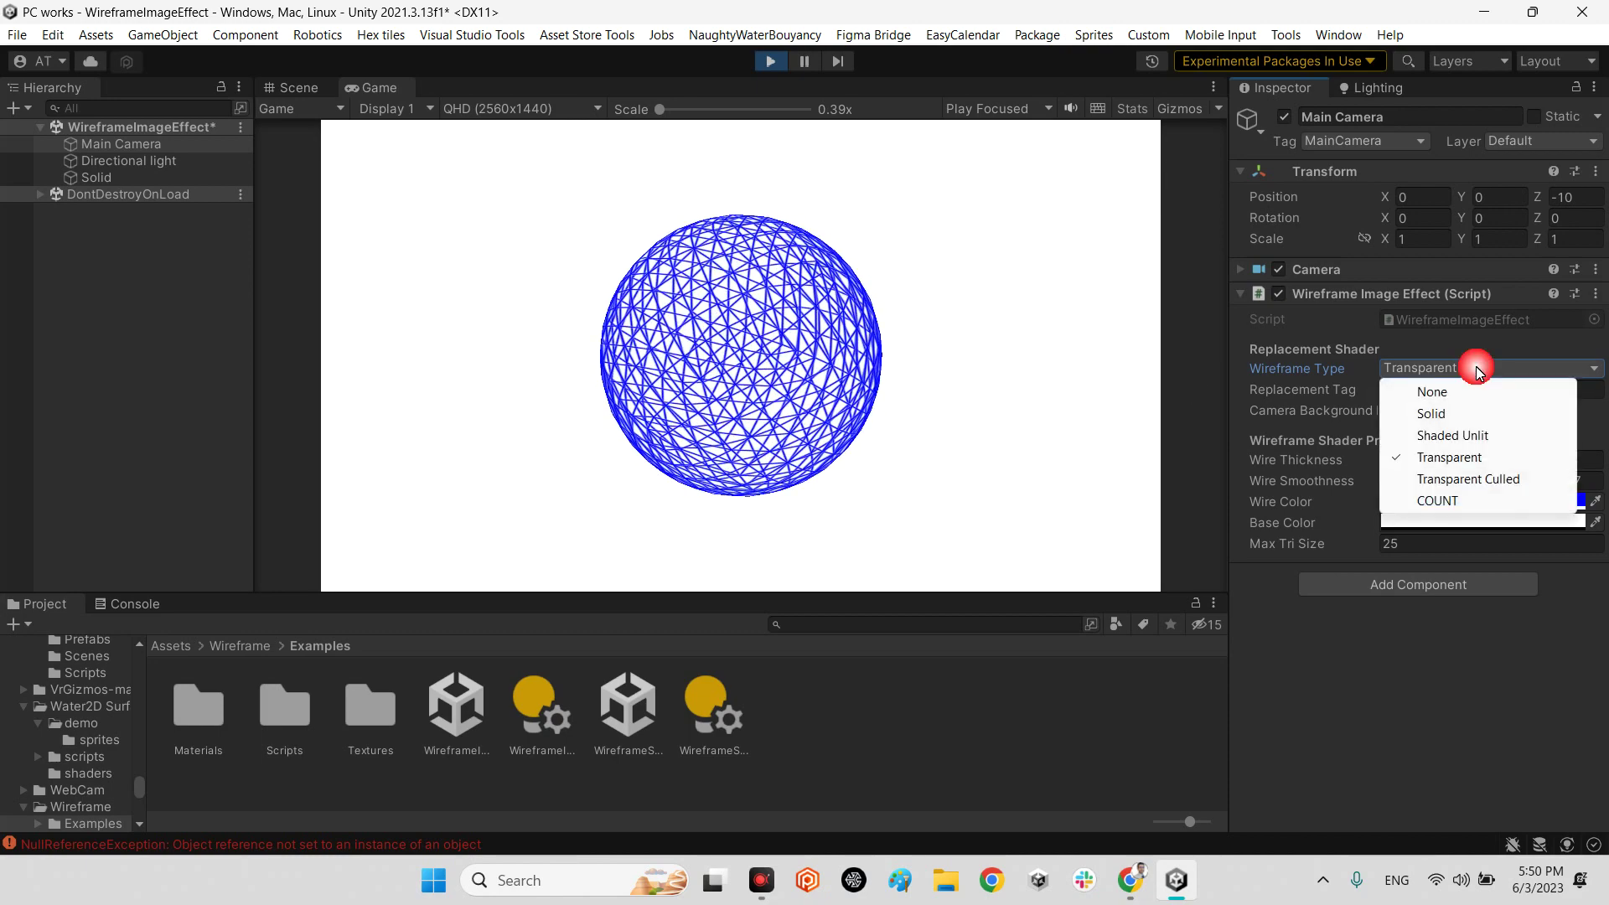
{"action": "left_click", "coordinate": [1482, 480]}
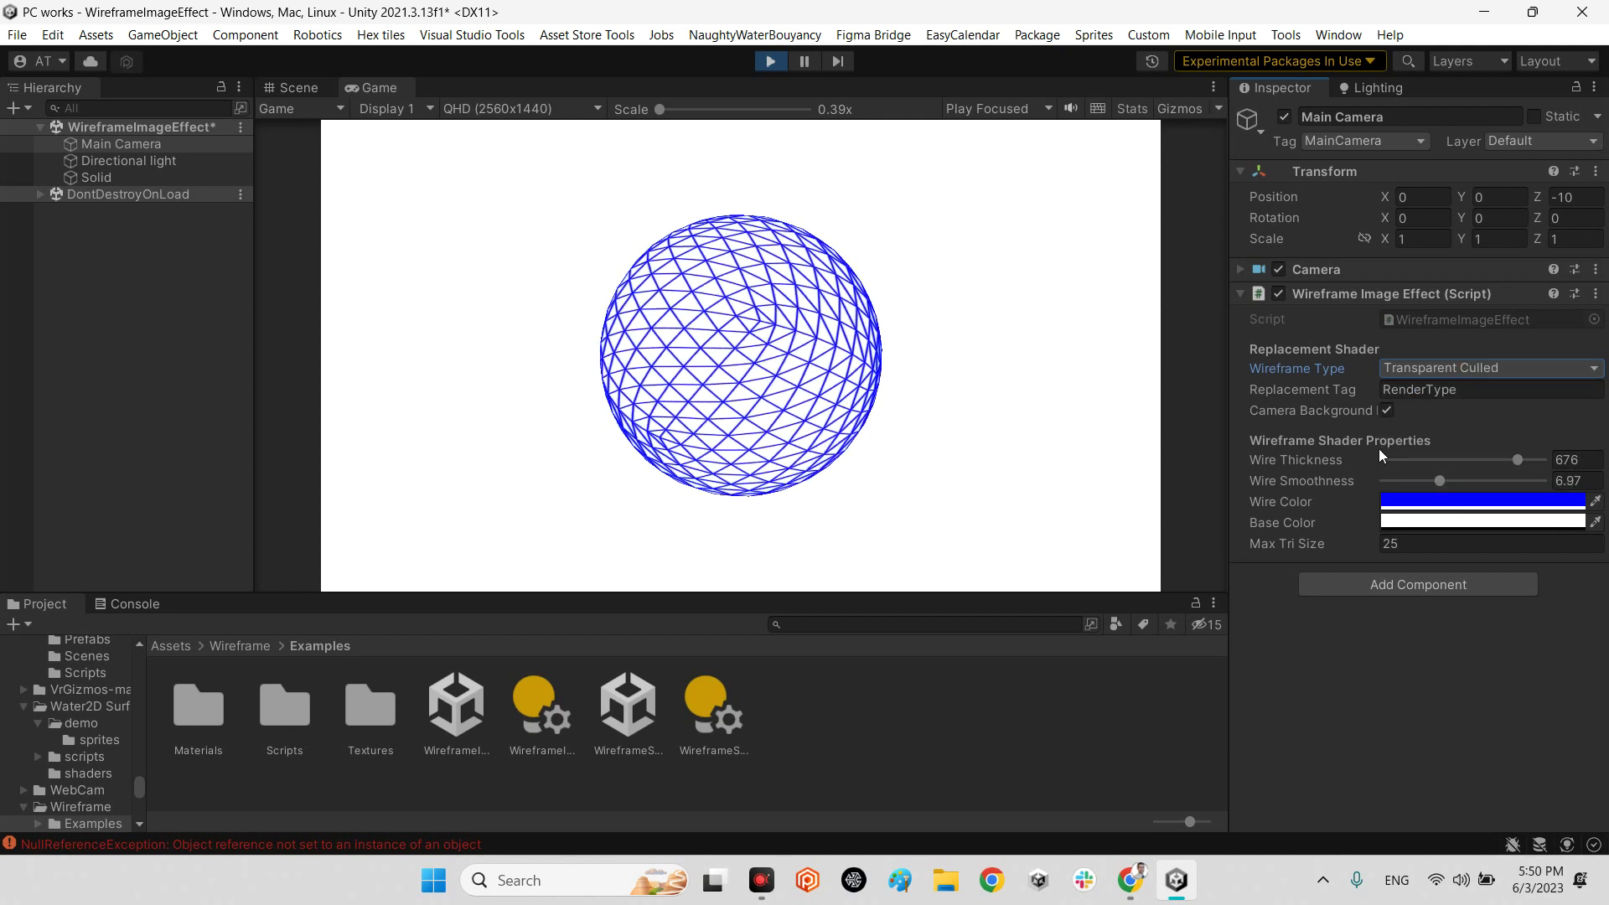
{"action": "left_click", "coordinate": [1441, 371]}
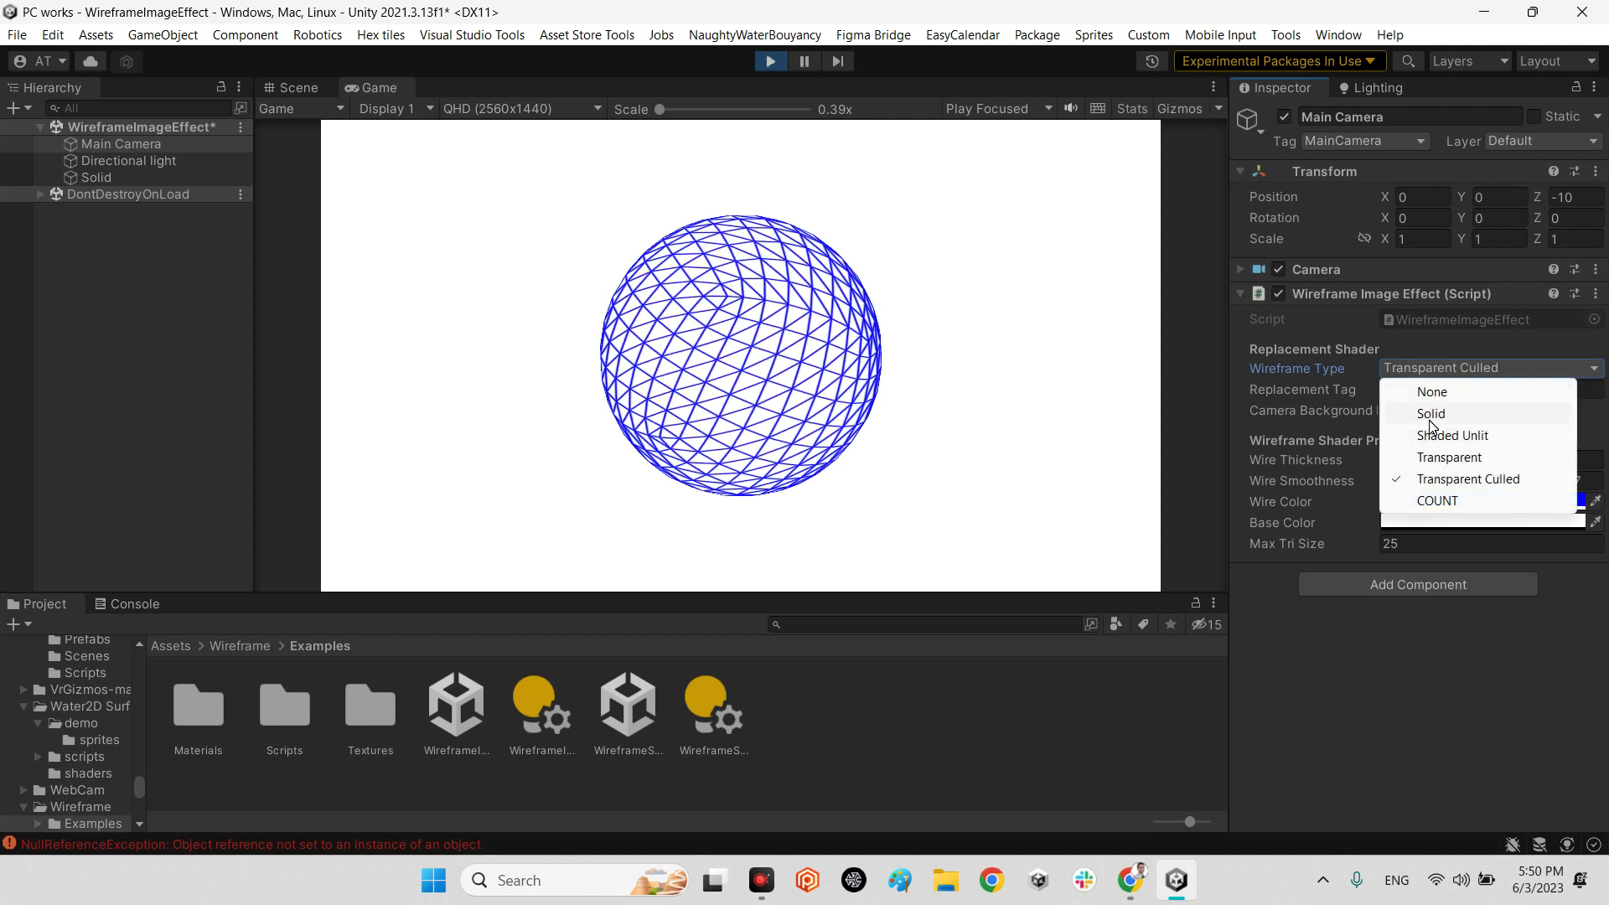
{"action": "left_click", "coordinate": [1435, 414]}
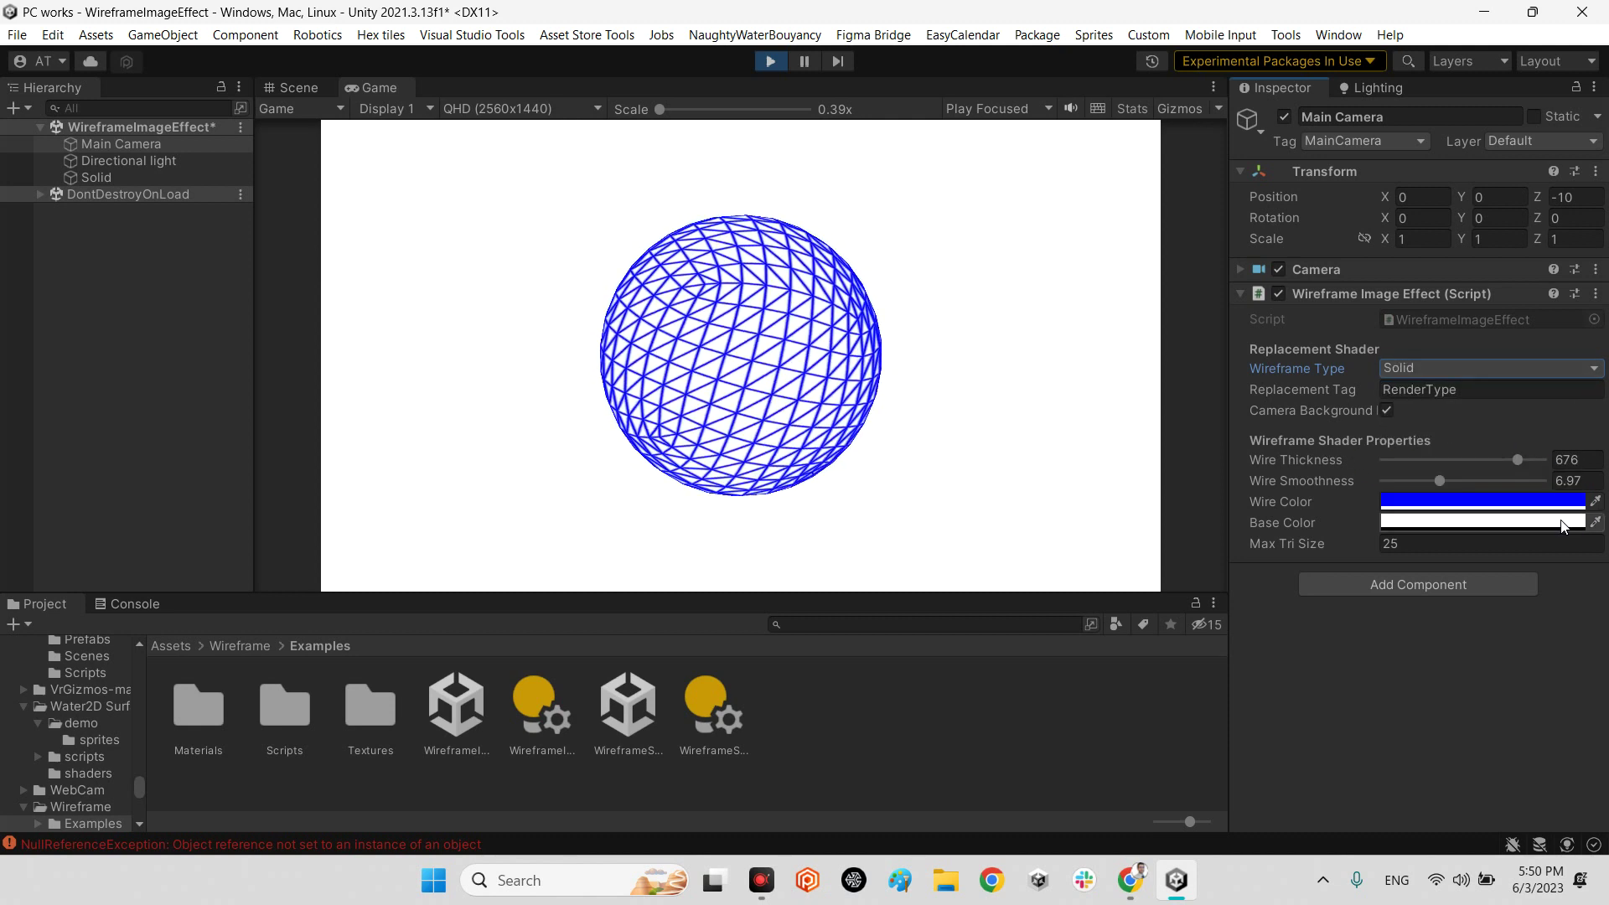
Step: Set the Wire Color to green 00FF26
{"action": "left_click", "coordinate": [1431, 503]}
{"action": "left_click", "coordinate": [1440, 453]}
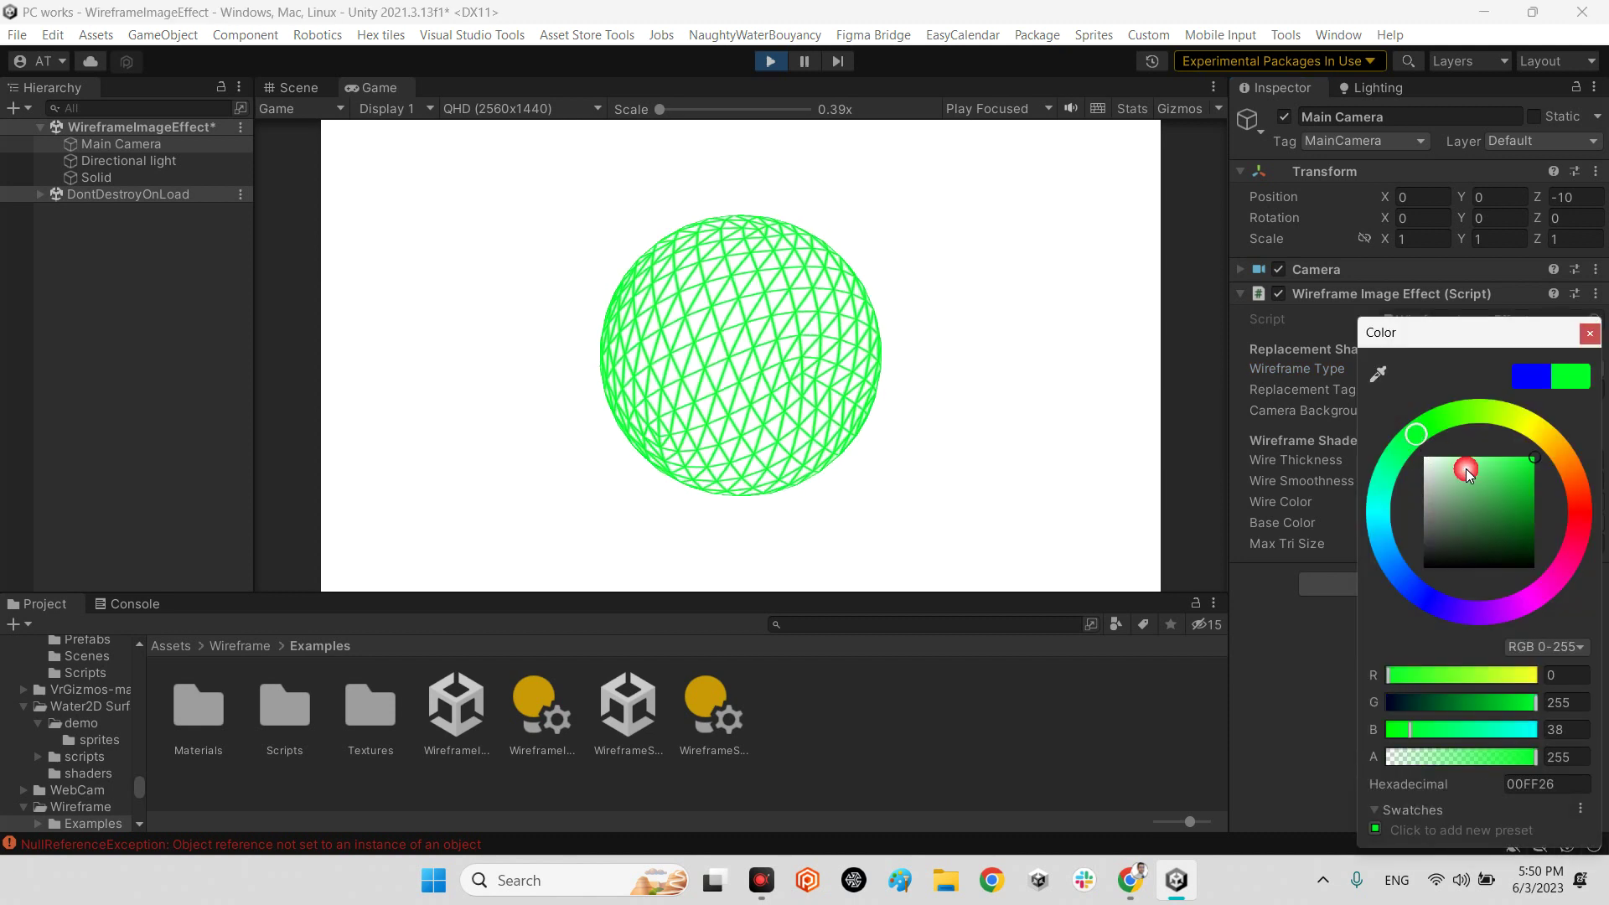
{"action": "left_click", "coordinate": [1590, 335]}
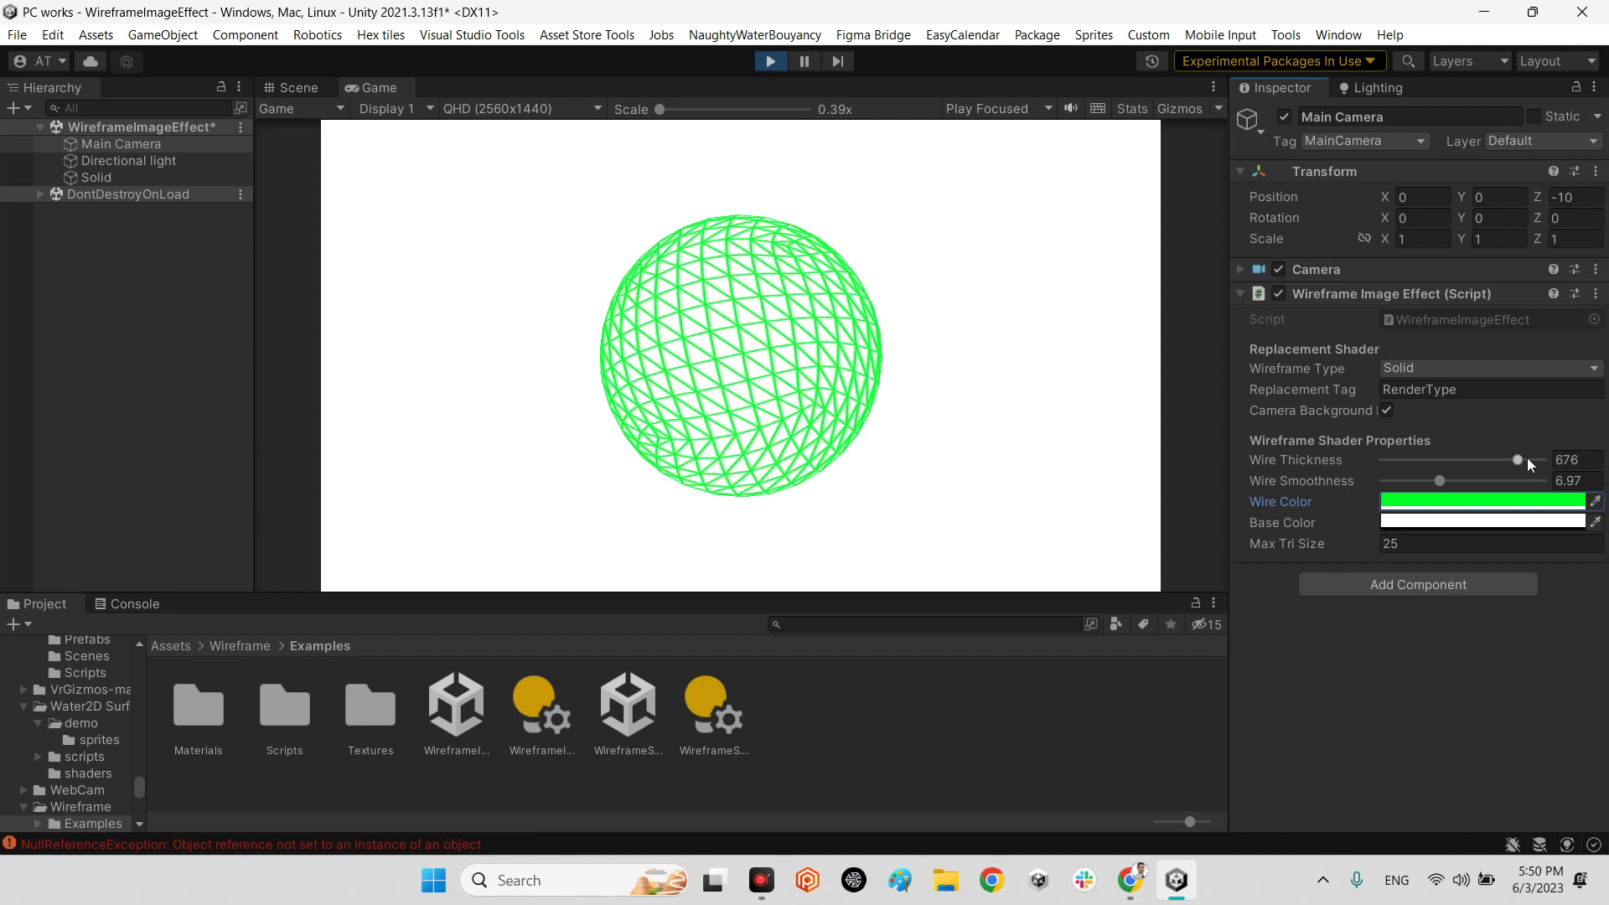
Step: Set wire thickness to 623 and smoothness to 14.8, trying a red base colour before reverting to white
{"action": "mouse_move", "coordinate": [1518, 459]}
{"action": "left_mouse_down"}
{"action": "mouse_move", "coordinate": [1399, 459]}
{"action": "mouse_move", "coordinate": [1547, 461]}
{"action": "mouse_move", "coordinate": [1508, 464]}
{"action": "left_mouse_up"}
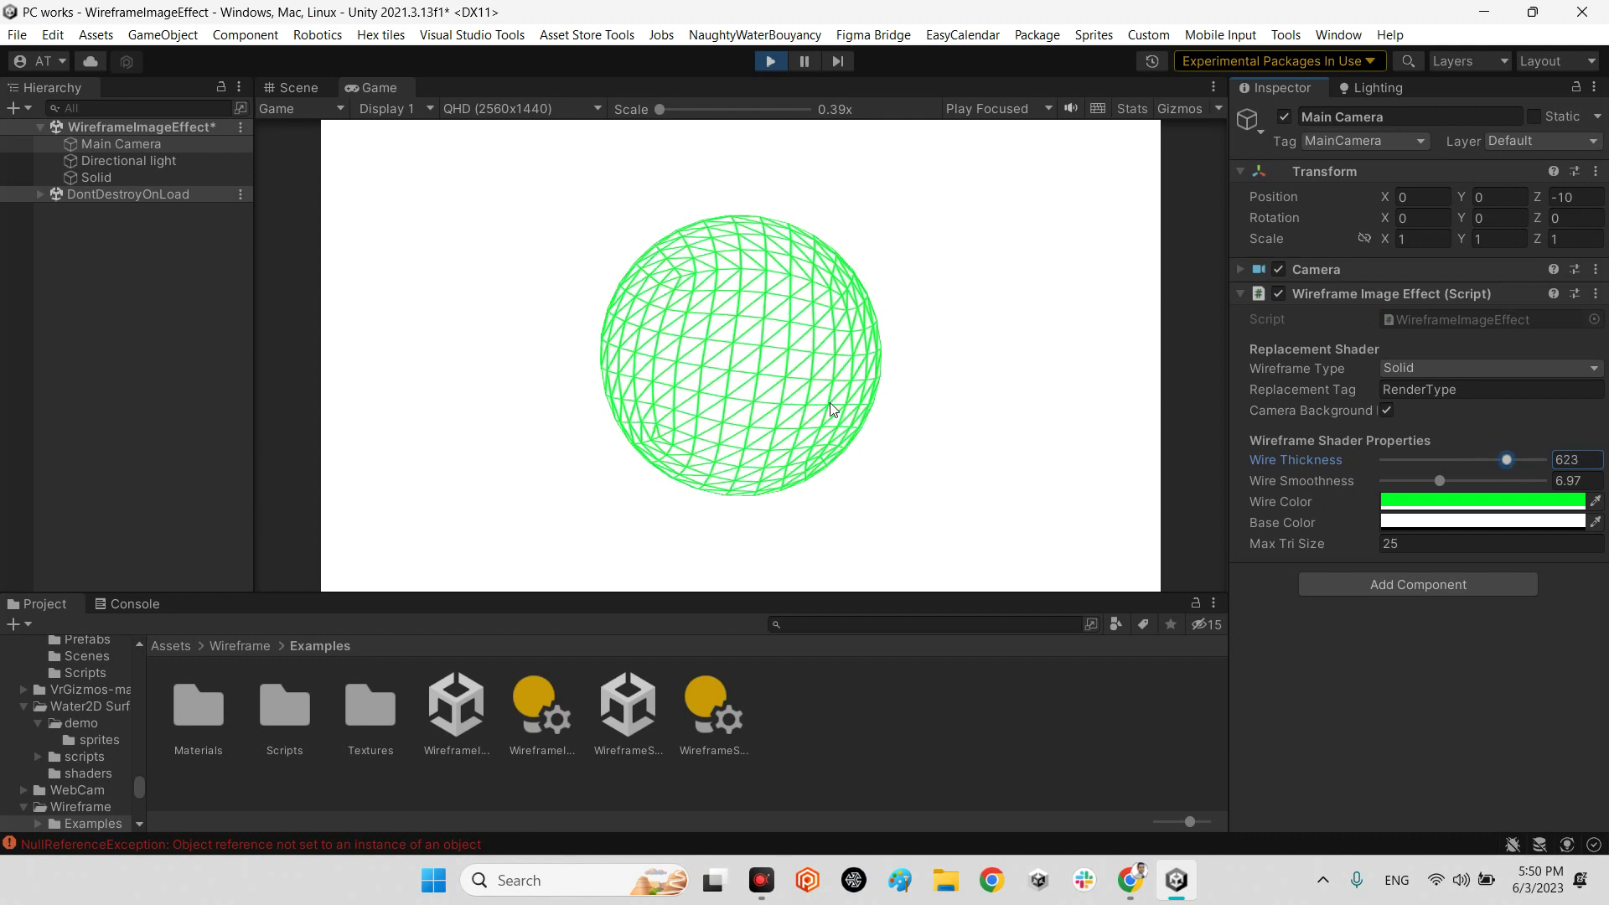
{"action": "left_click_drag", "start_coordinate": [1440, 481], "coordinate": [1502, 478]}
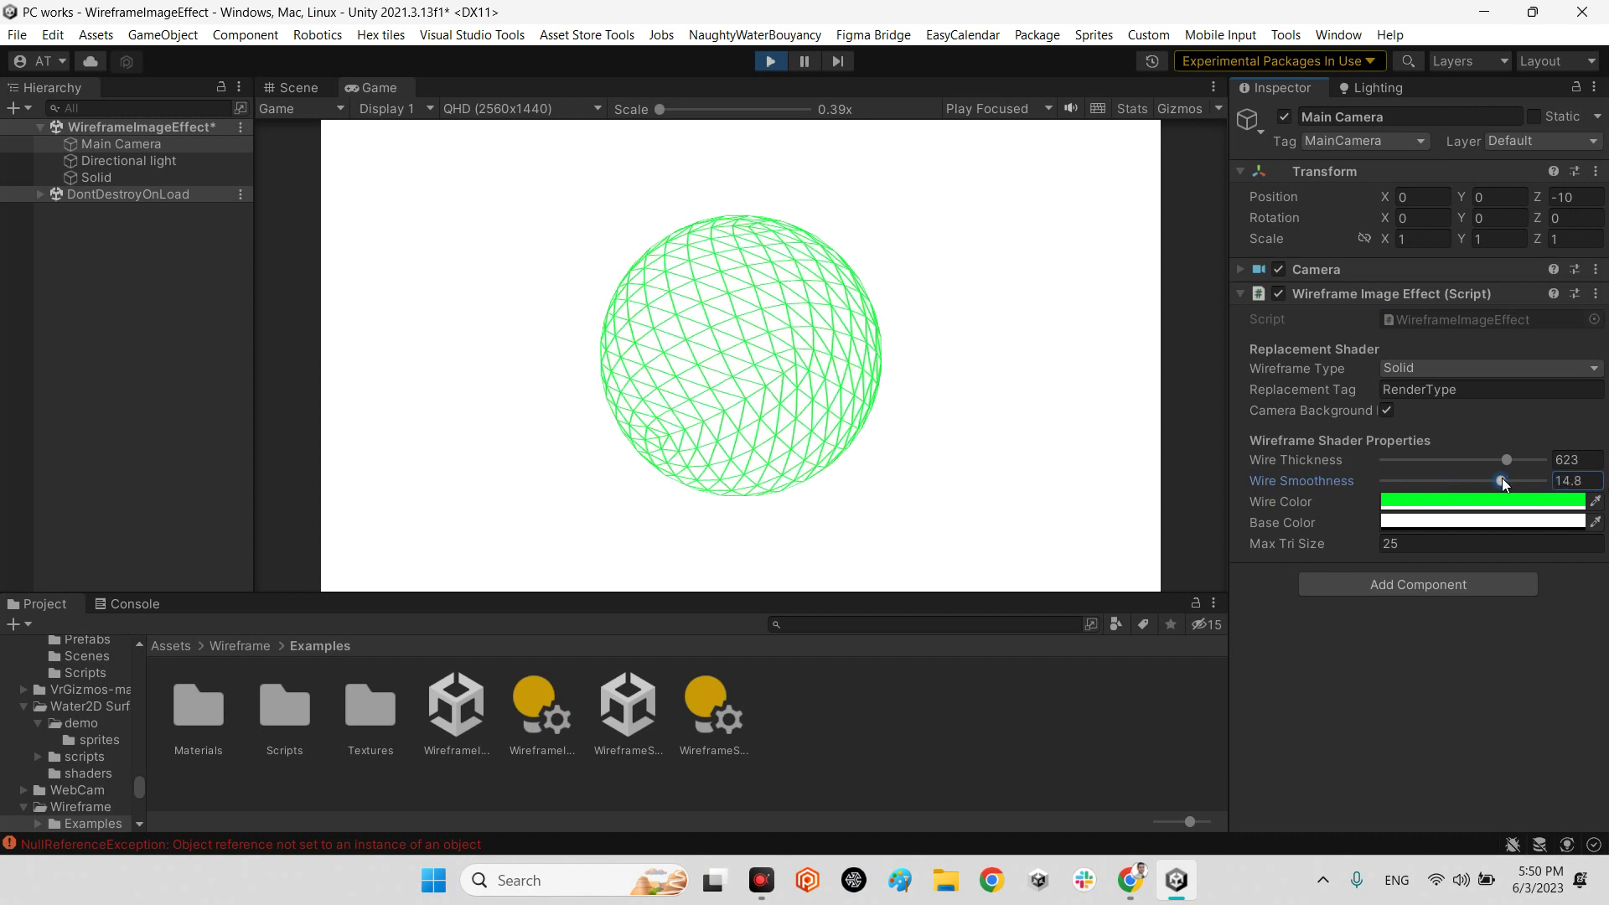
{"action": "left_click", "coordinate": [1391, 522]}
{"action": "left_click_drag", "start_coordinate": [1448, 533], "coordinate": [1356, 419]}
{"action": "left_click", "coordinate": [1590, 334]}
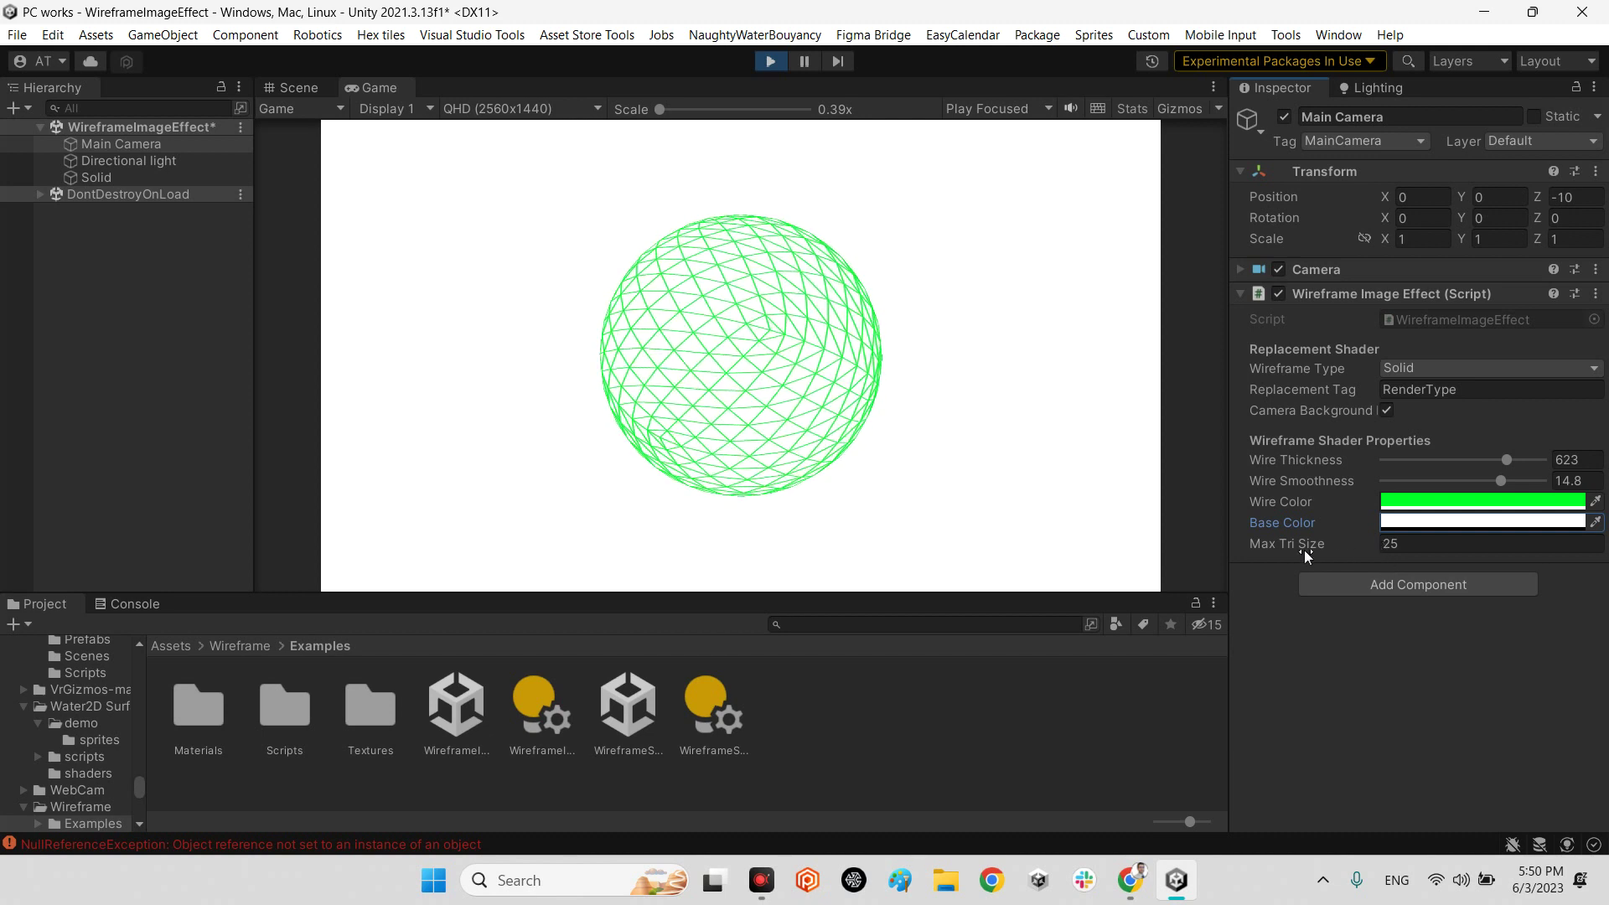
Step: Lower Max Tri Size to 14.74, keeping Wireframe Type on Solid
{"action": "left_click_drag", "start_coordinate": [1351, 547], "coordinate": [1366, 547]}
{"action": "left_click_drag", "start_coordinate": [1494, 546], "coordinate": [1023, 553]}
{"action": "left_click", "coordinate": [1415, 545]}
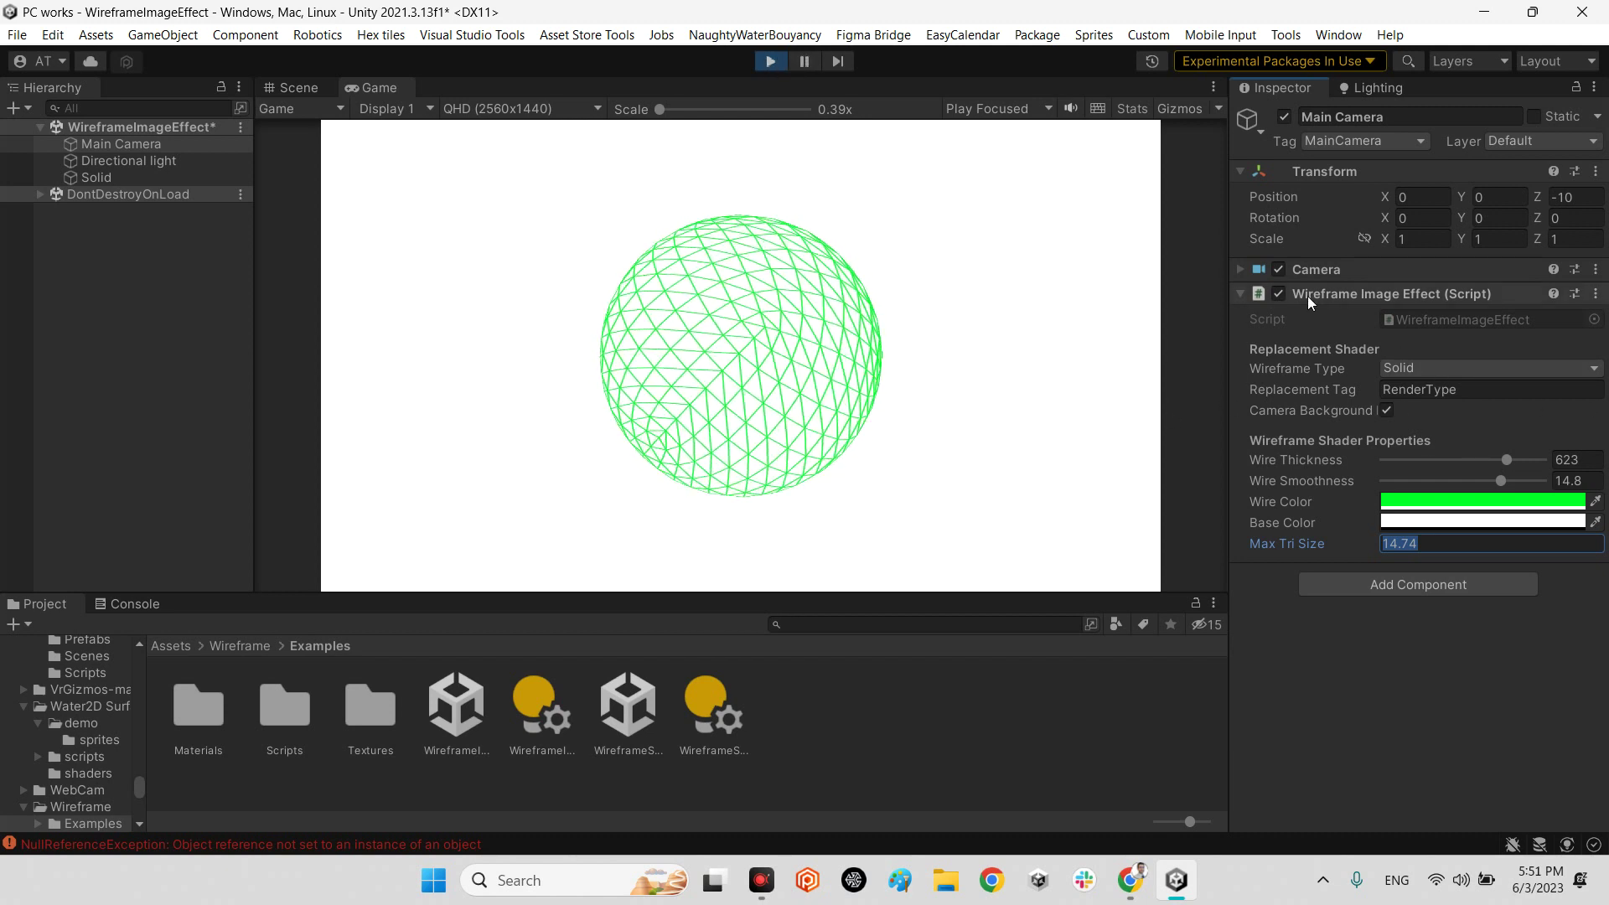
{"action": "left_click", "coordinate": [1420, 369]}
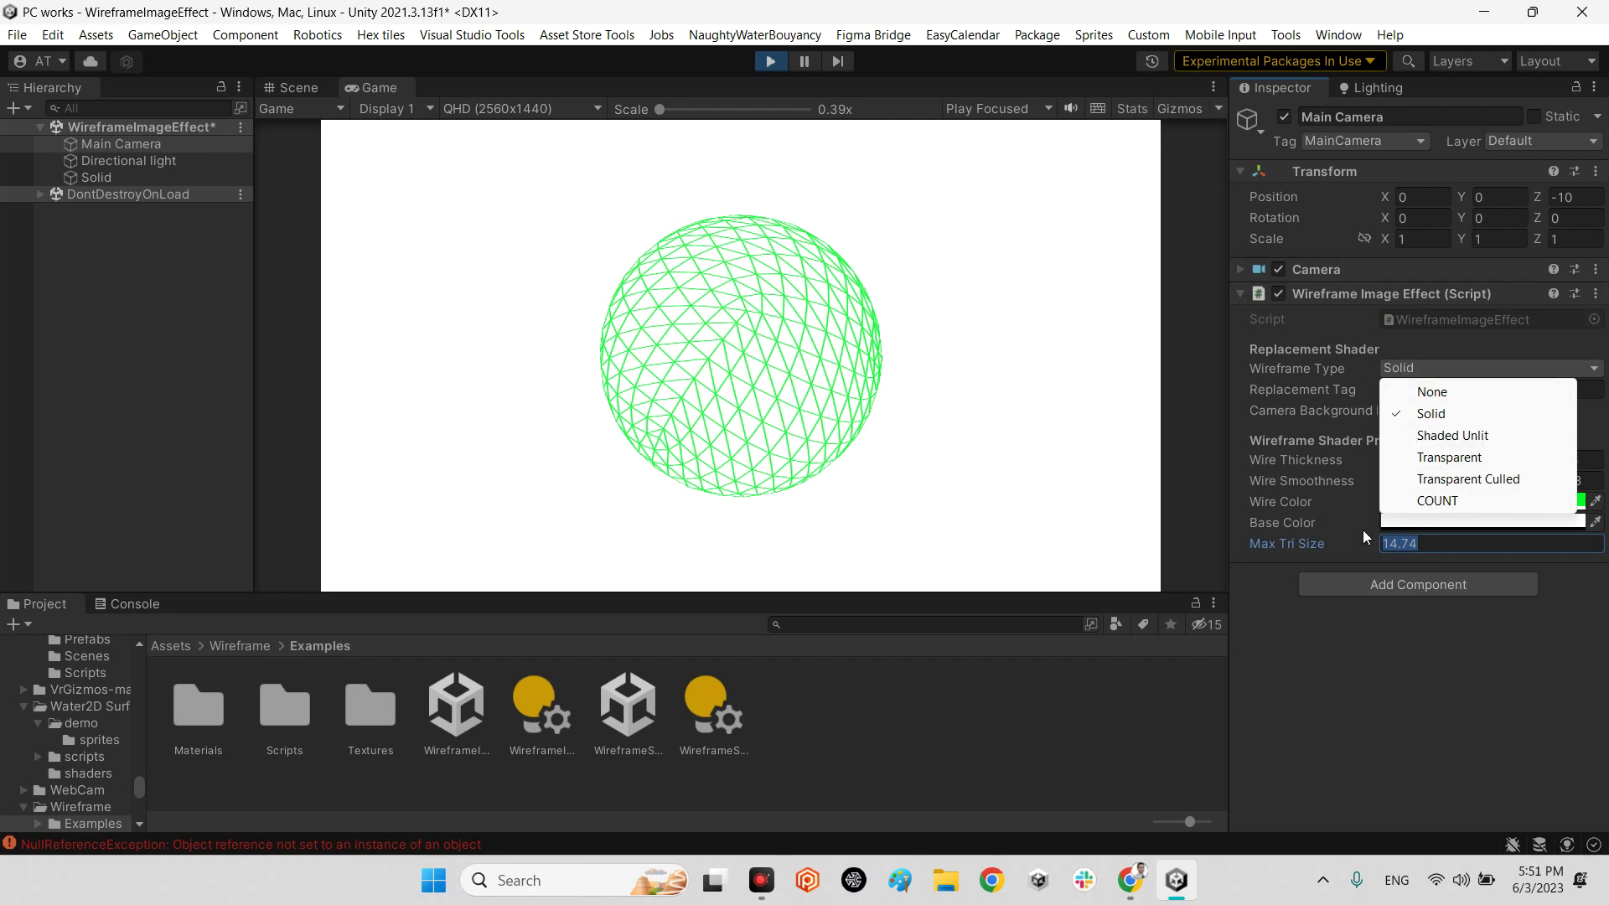
{"action": "left_click", "coordinate": [1387, 528]}
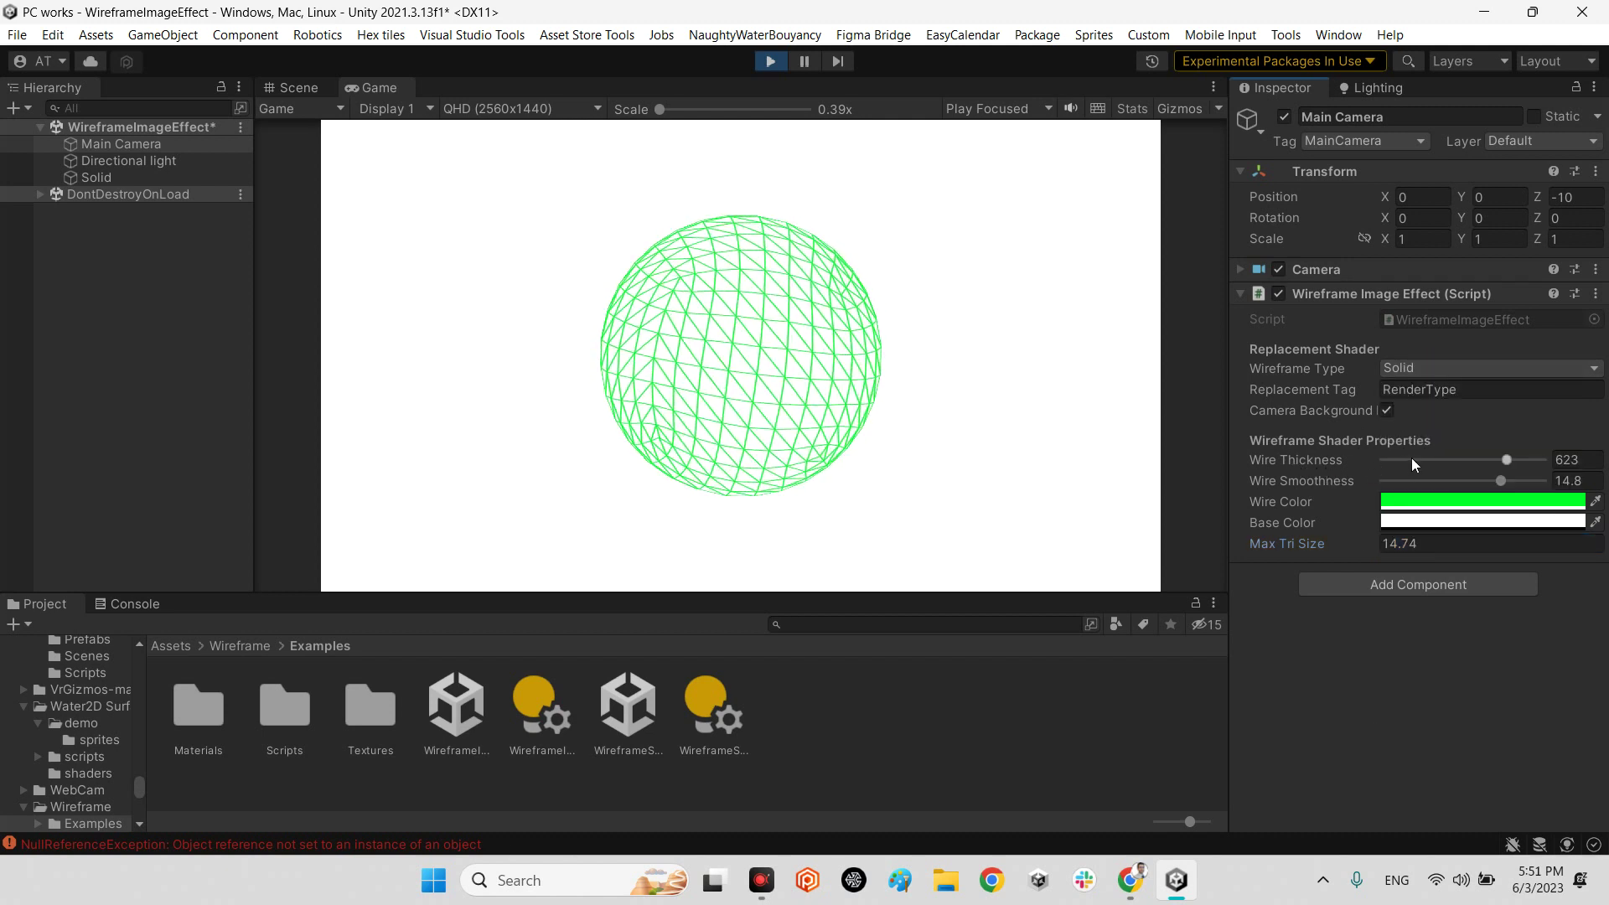
Step: Exit Play mode and open the WireframeShaders scene, discarding changes to the image-effect scene
{"action": "left_click", "coordinate": [771, 61]}
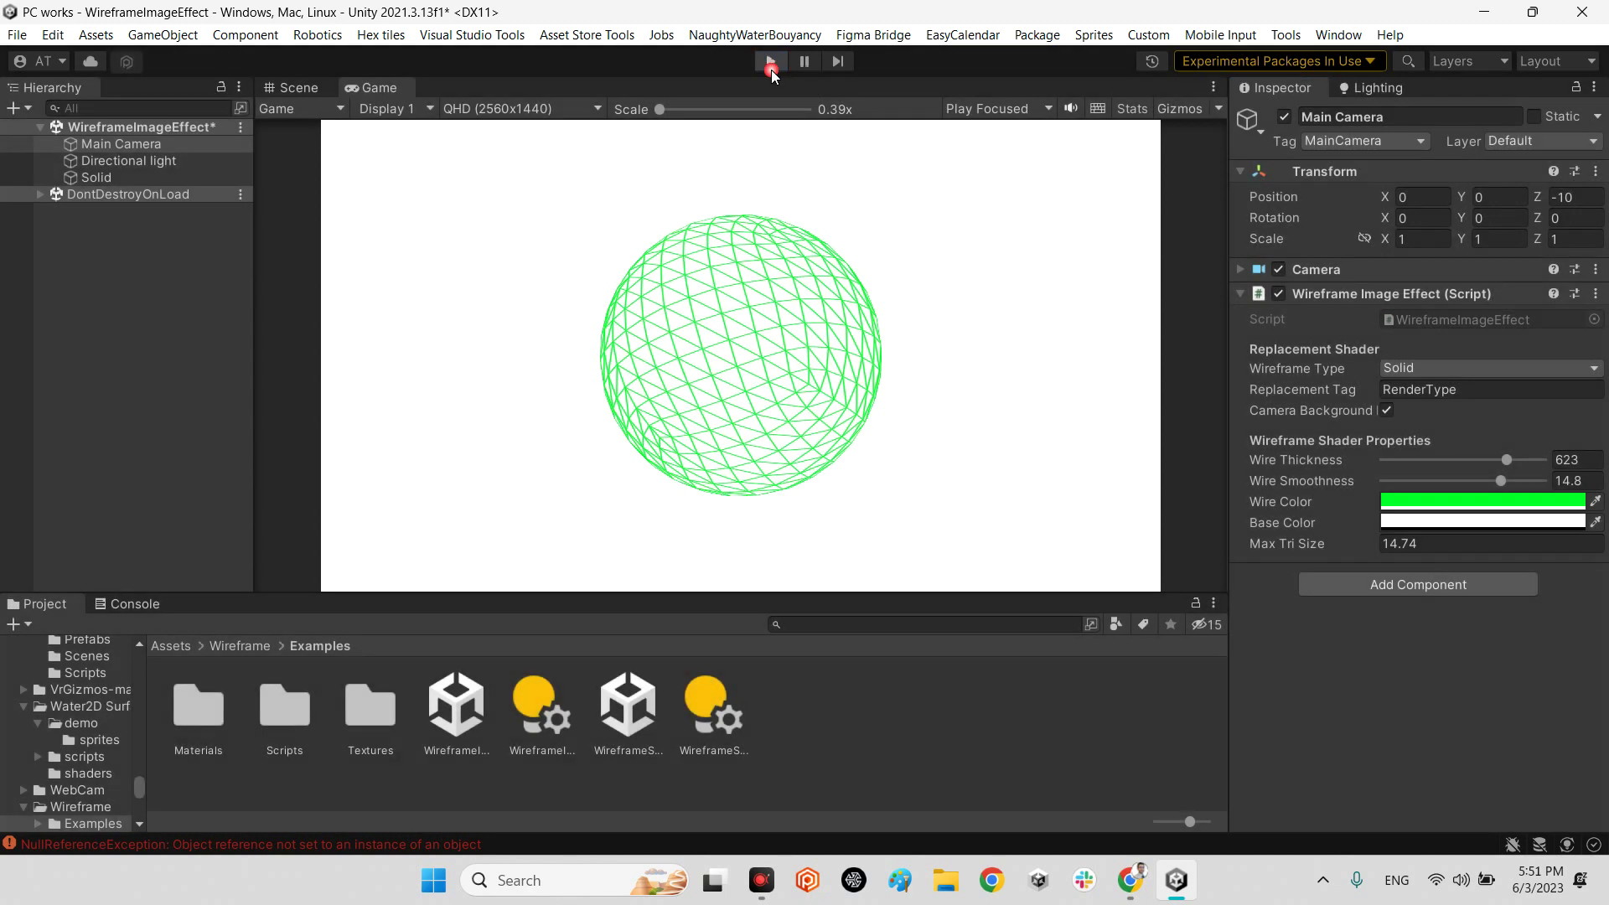
{"action": "double_click", "coordinate": [630, 703]}
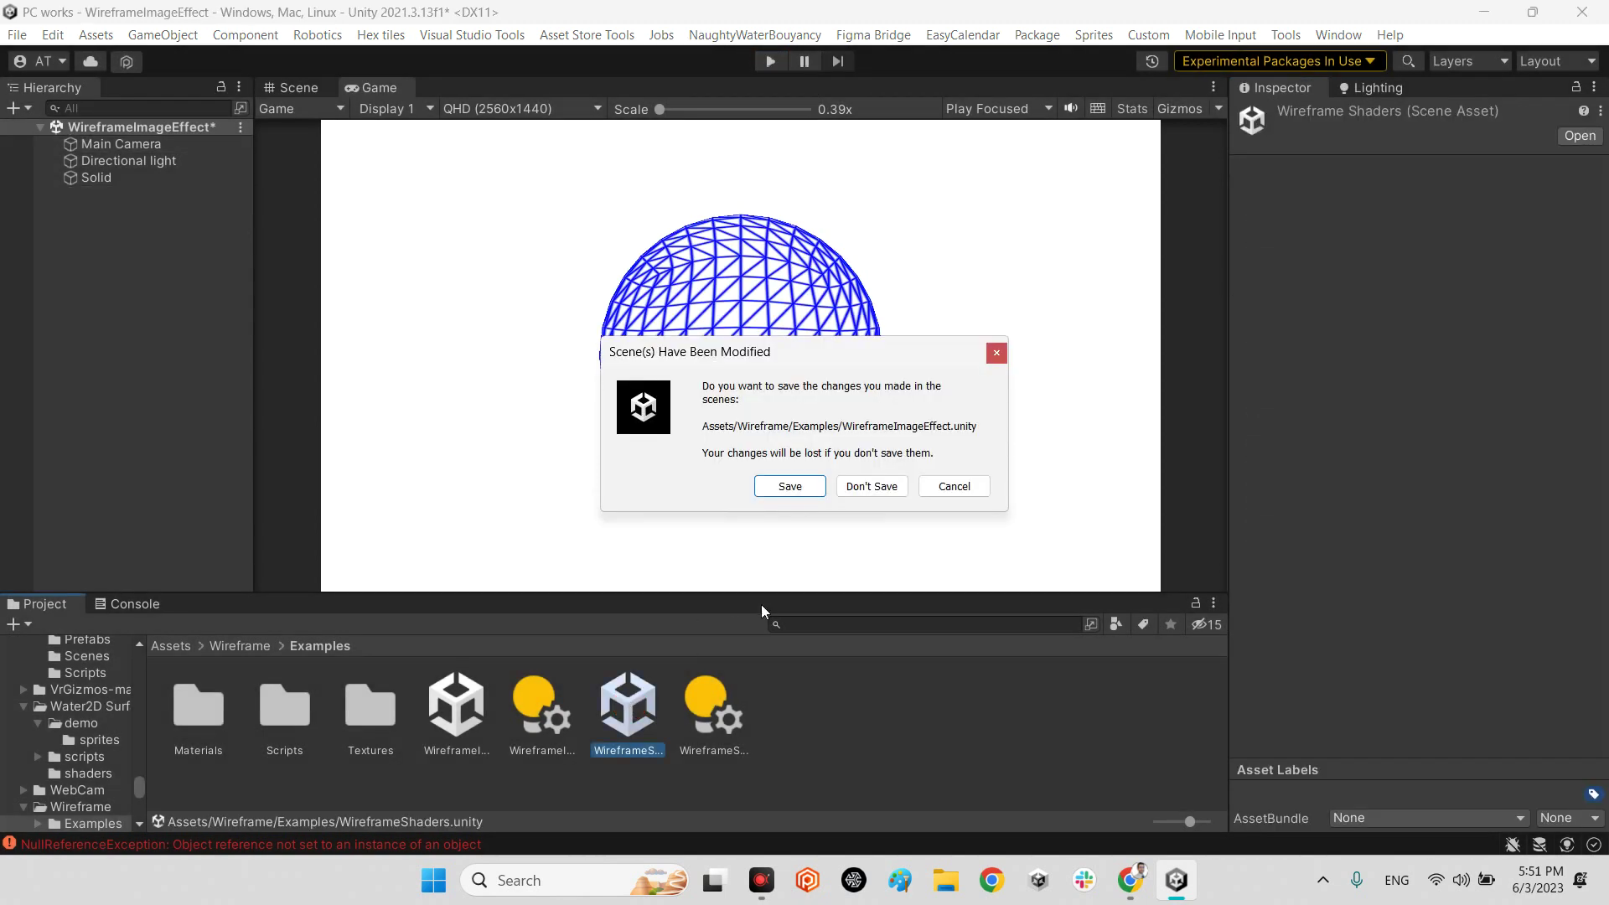
{"action": "left_click", "coordinate": [867, 488]}
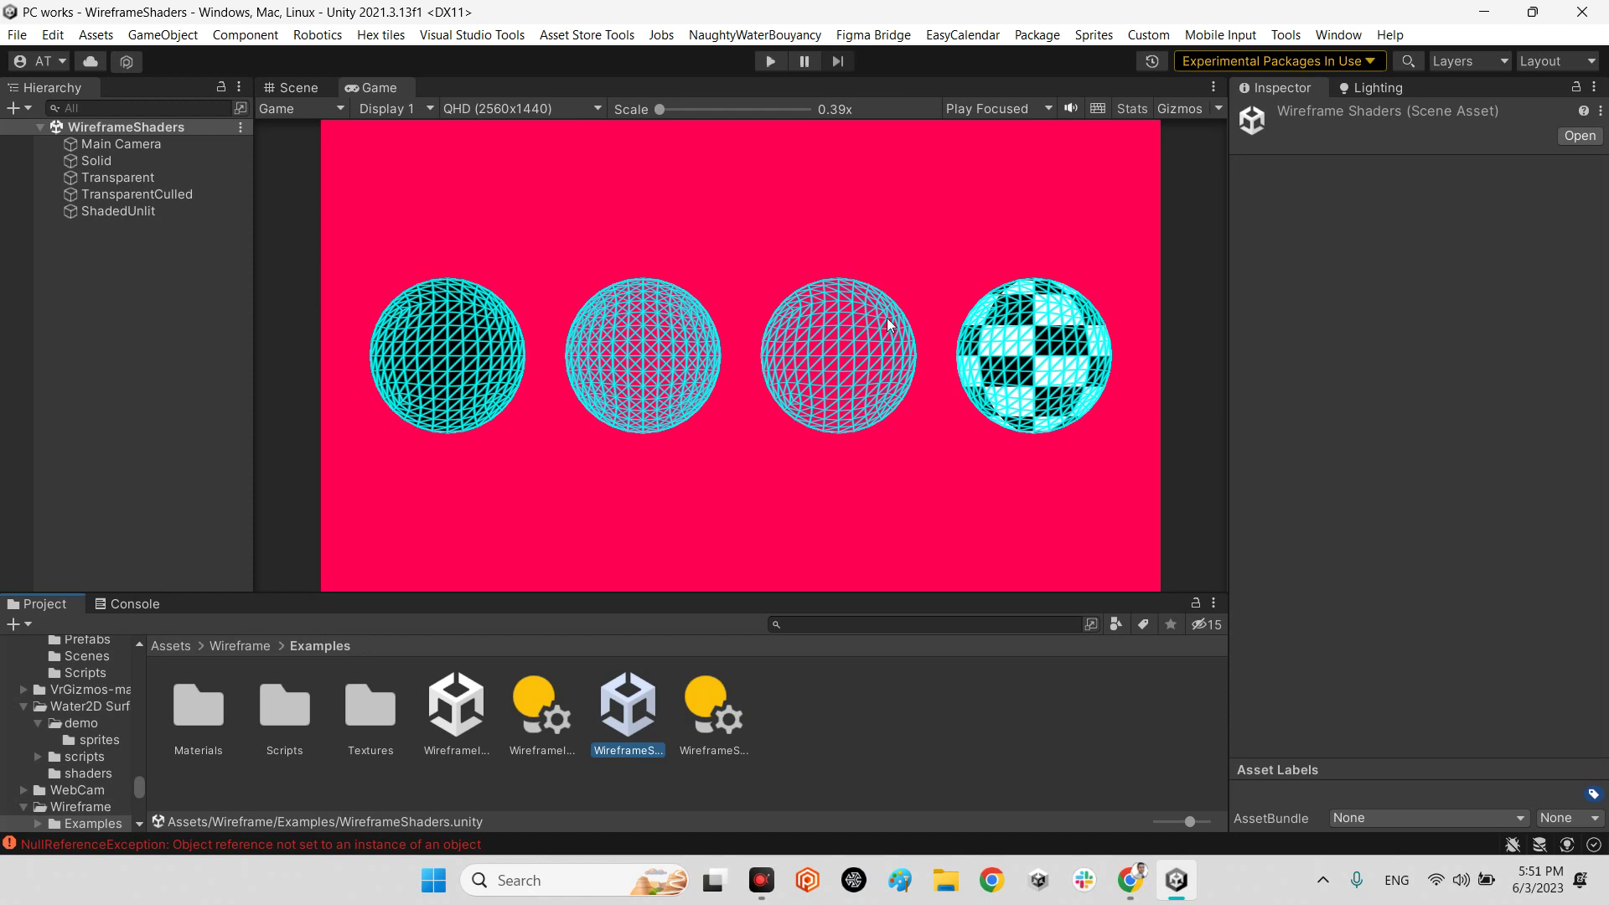
Step: In the Scene view, orbit and zoom around the four wireframe spheres, then select Main Camera
{"action": "left_click", "coordinate": [297, 87]}
{"action": "mouse_move", "coordinate": [758, 348]}
{"action": "left_mouse_down", "text": "alt"}
{"action": "mouse_move", "coordinate": [873, 335]}
{"action": "mouse_move", "coordinate": [761, 366]}
{"action": "left_mouse_up", "text": "alt"}
{"action": "scroll", "coordinate": [761, 367], "scroll_direction": "up", "scroll_amount": 5}
{"action": "mouse_move", "coordinate": [730, 420]}
{"action": "left_mouse_down", "text": "alt"}
{"action": "mouse_move", "coordinate": [693, 500]}
{"action": "mouse_move", "coordinate": [733, 416]}
{"action": "left_mouse_up", "text": "alt"}
{"action": "scroll", "coordinate": [700, 482], "scroll_direction": "down", "scroll_amount": 5}
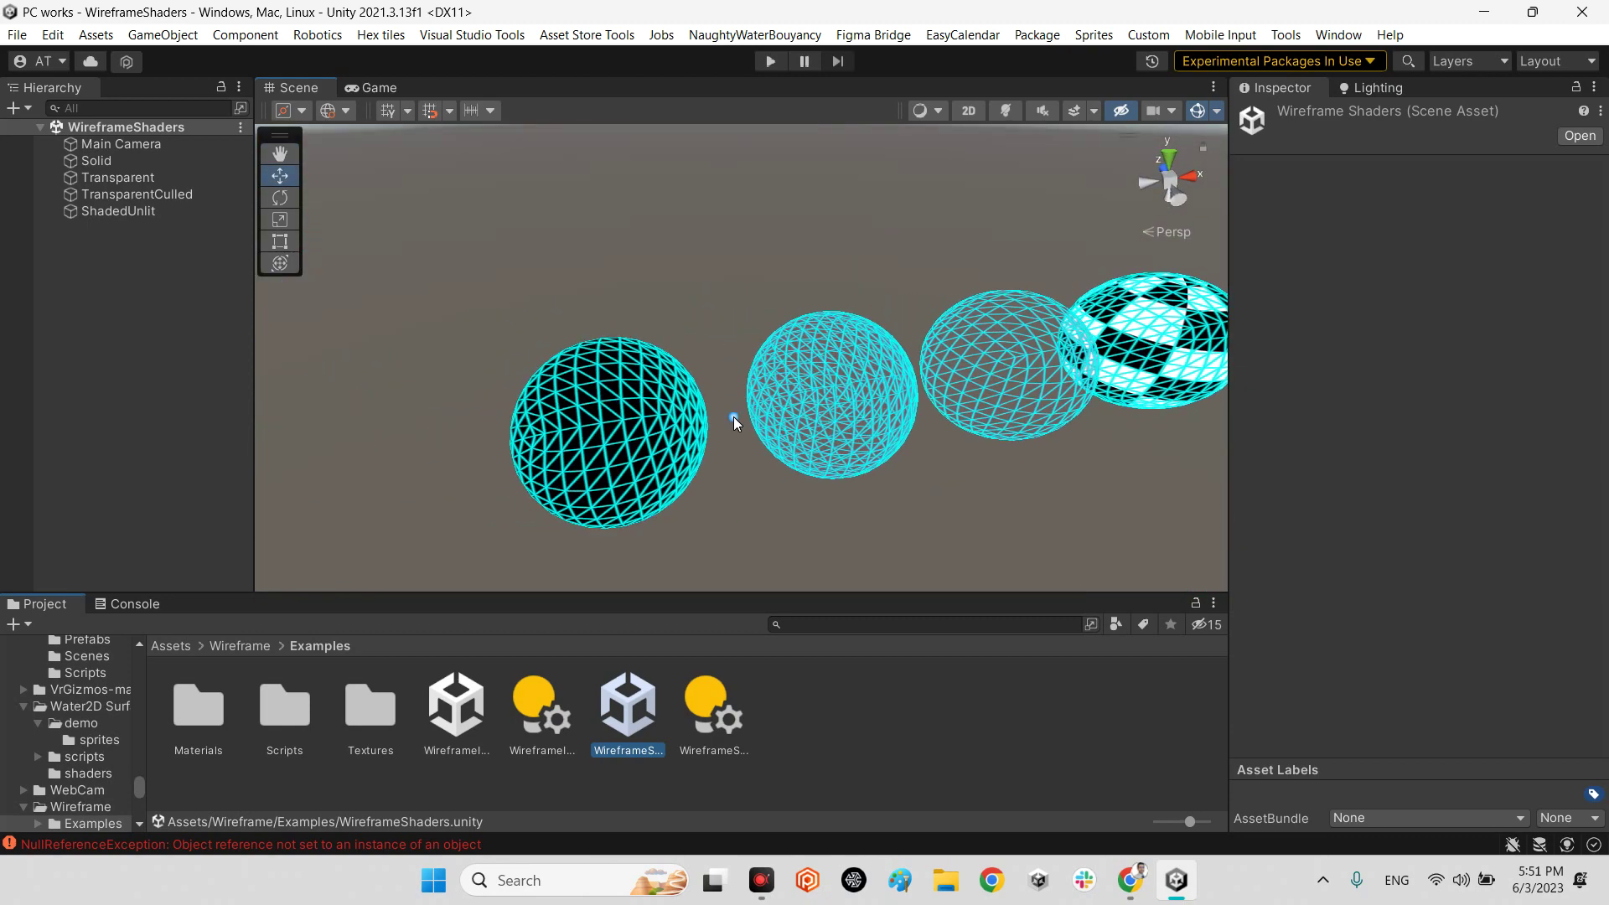
{"action": "left_click", "coordinate": [94, 145]}
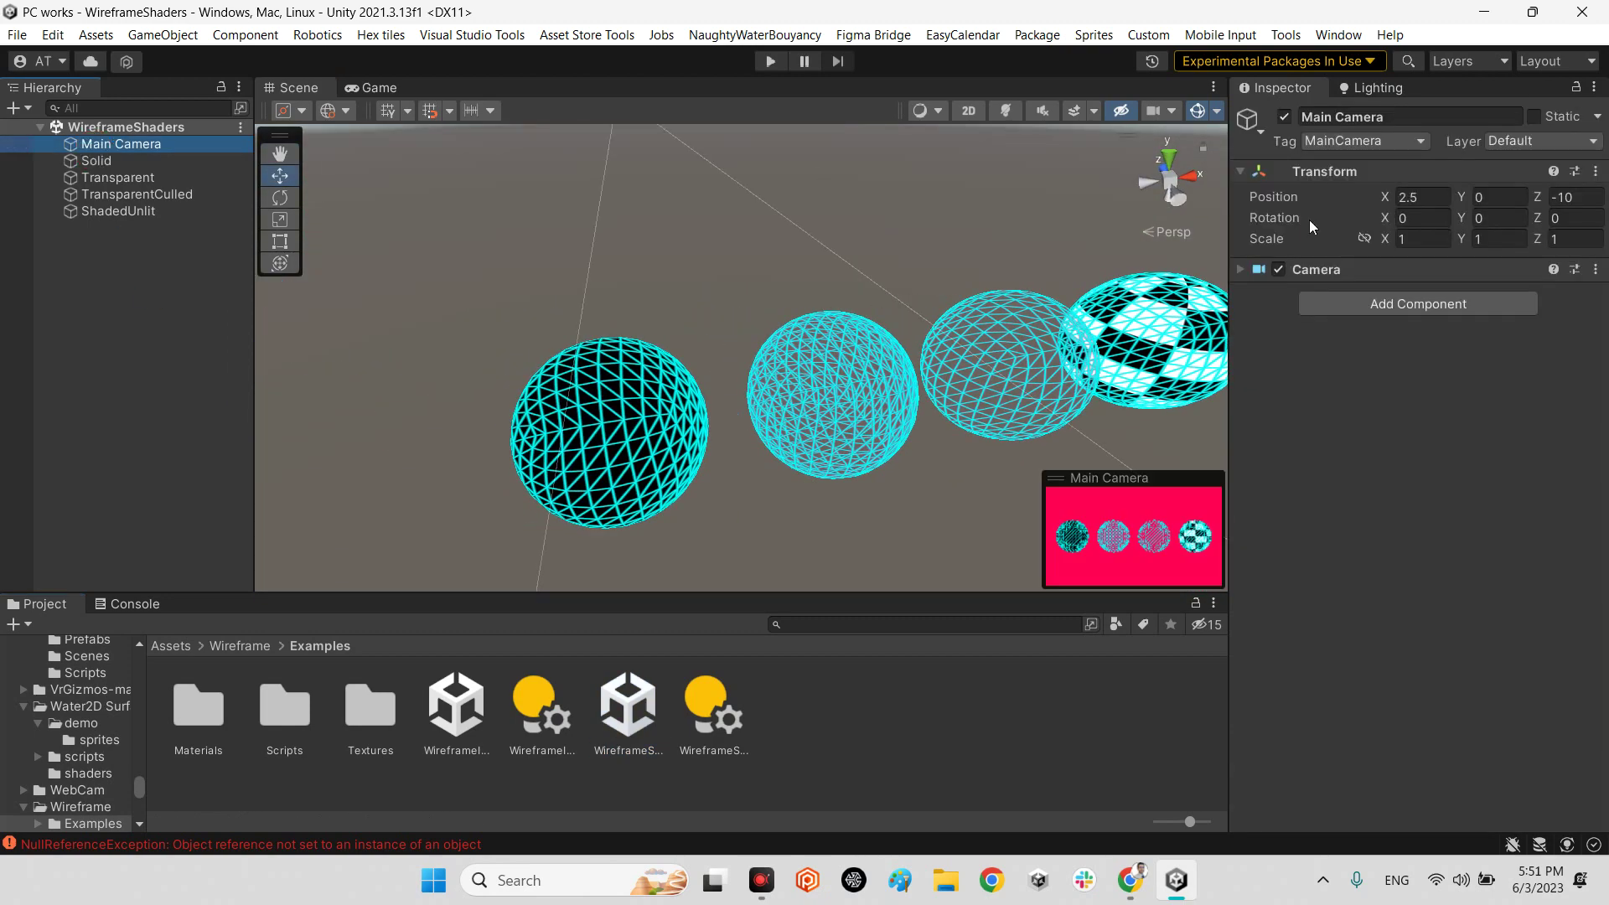
Step: Review the Transparent, TransparentCulled, ShadedUnlit and Solid spheres, expanding the Wireframe-Solid material's wire settings
{"action": "left_click", "coordinate": [135, 183]}
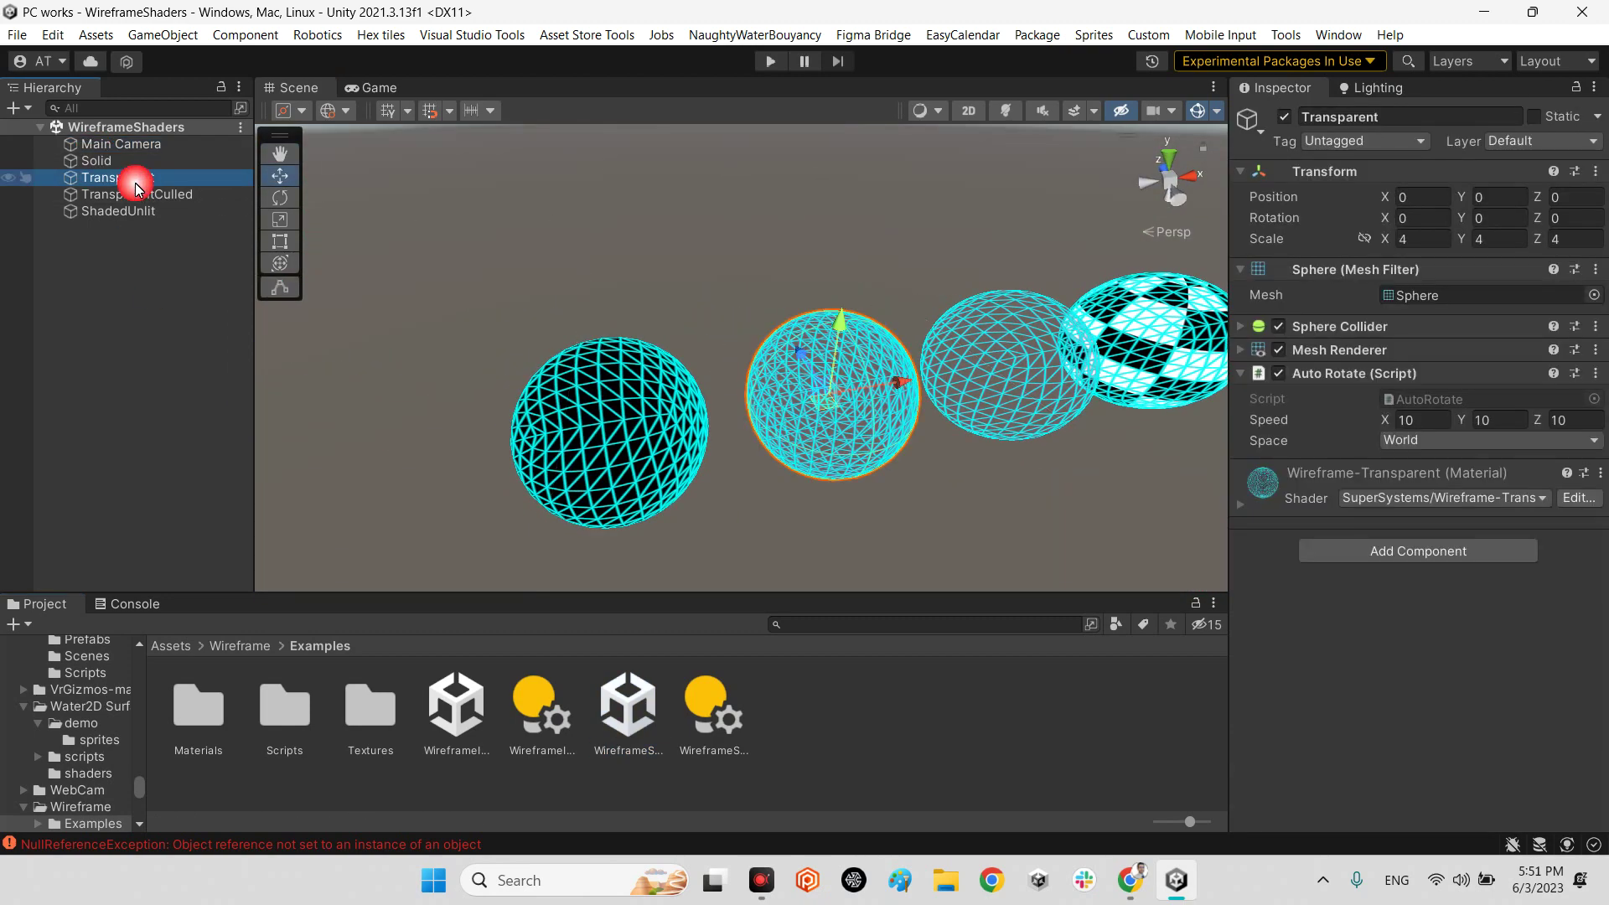
{"action": "left_click", "coordinate": [129, 193]}
{"action": "left_click", "coordinate": [122, 212]}
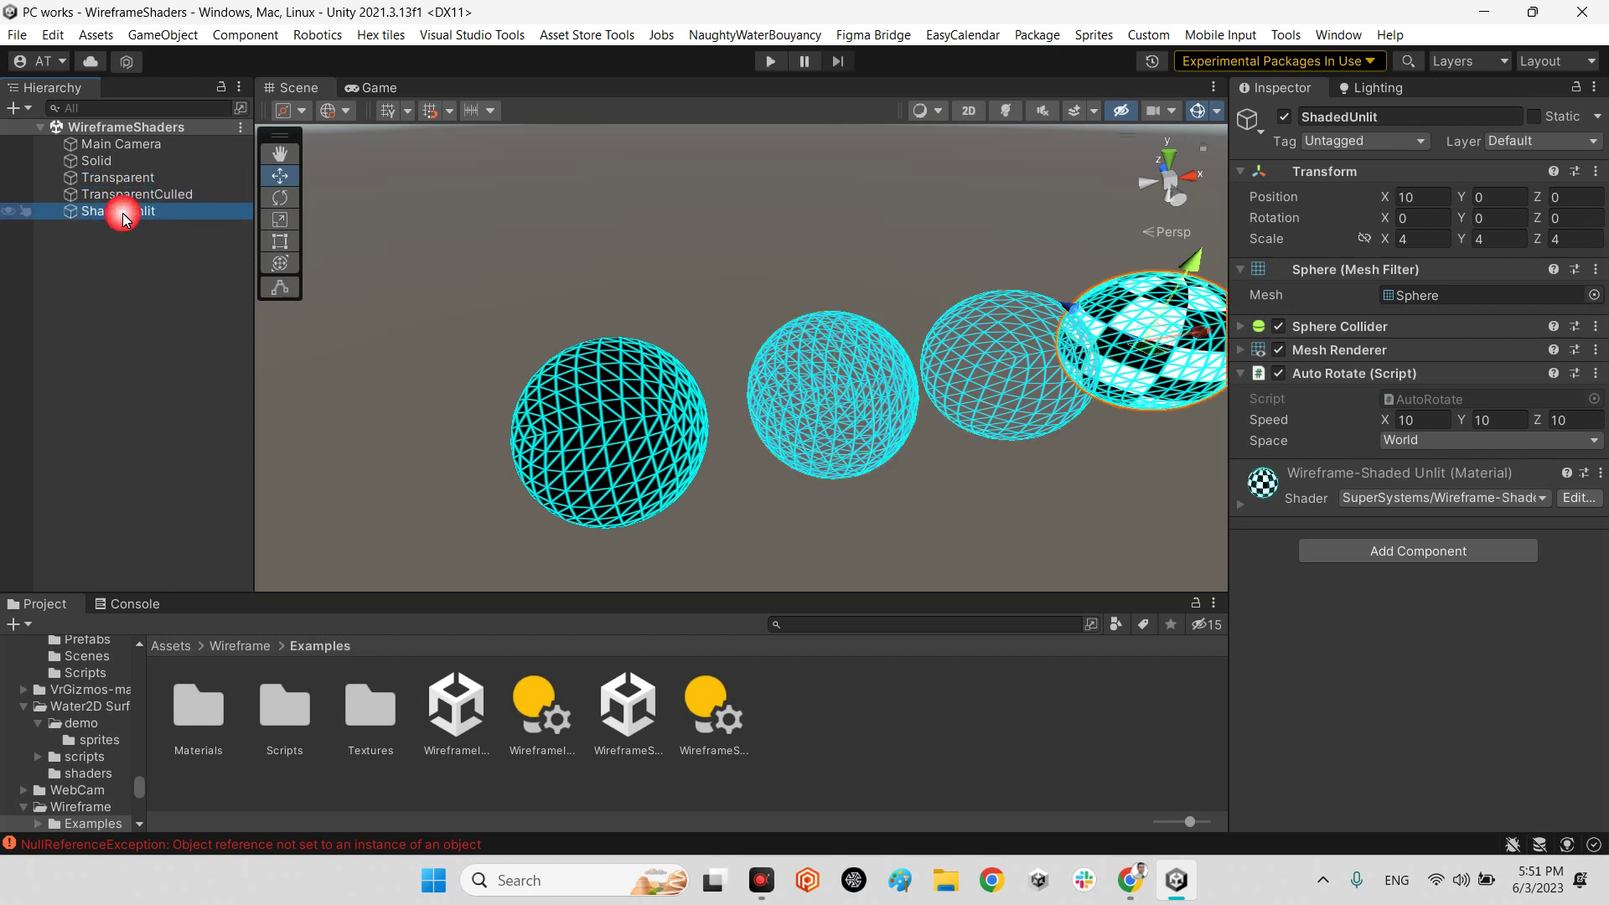
{"action": "left_click", "coordinate": [110, 163]}
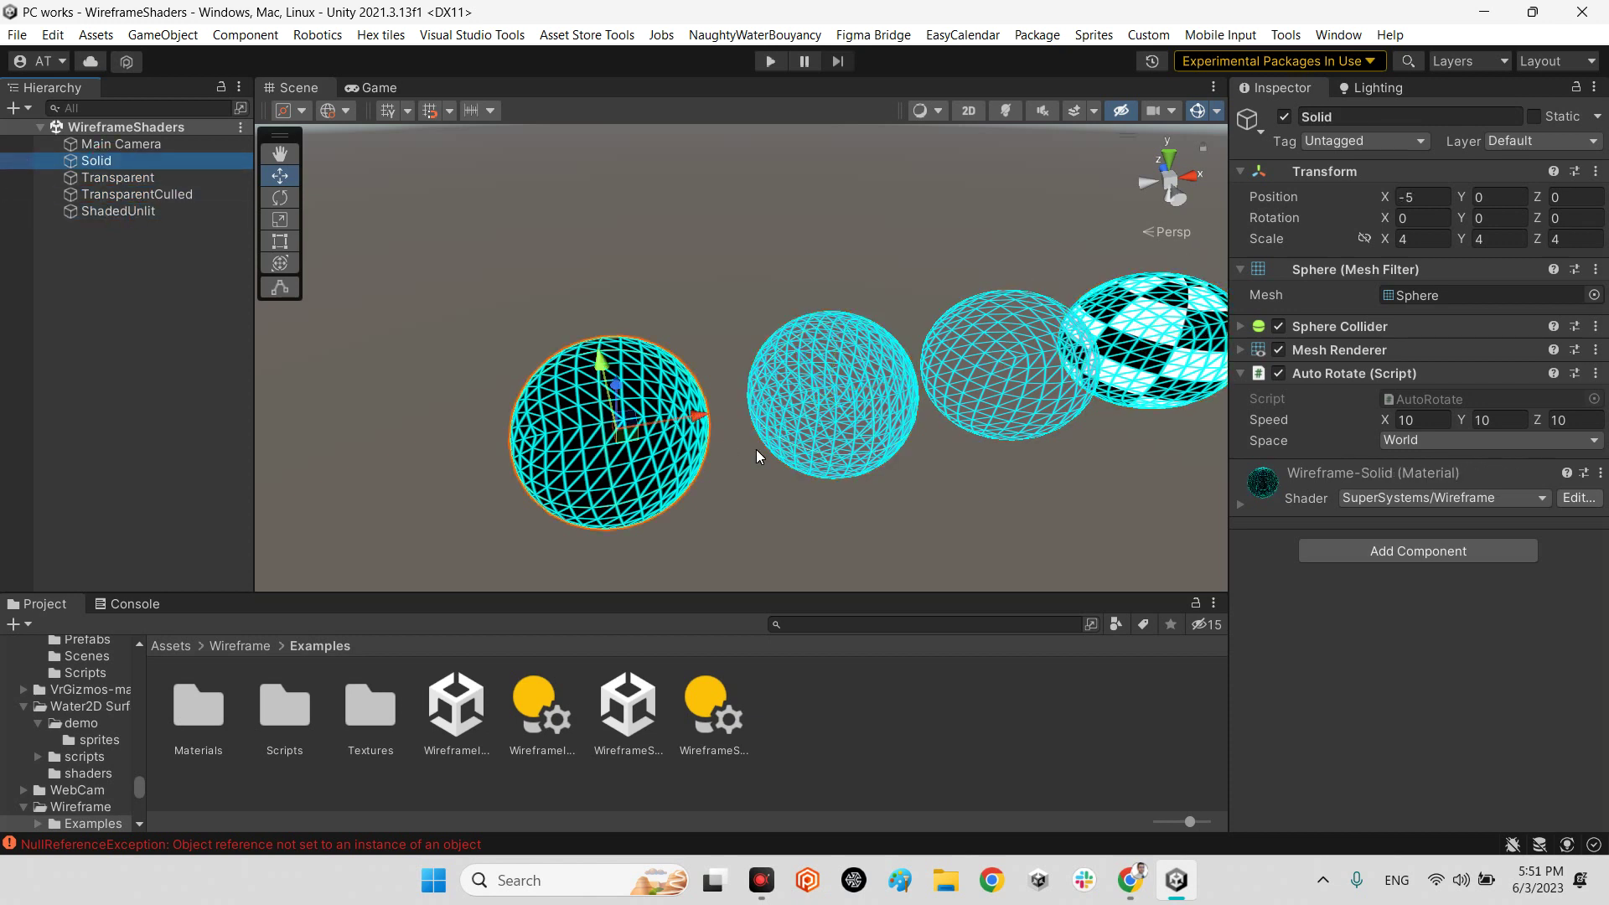
{"action": "left_click", "coordinate": [1299, 492]}
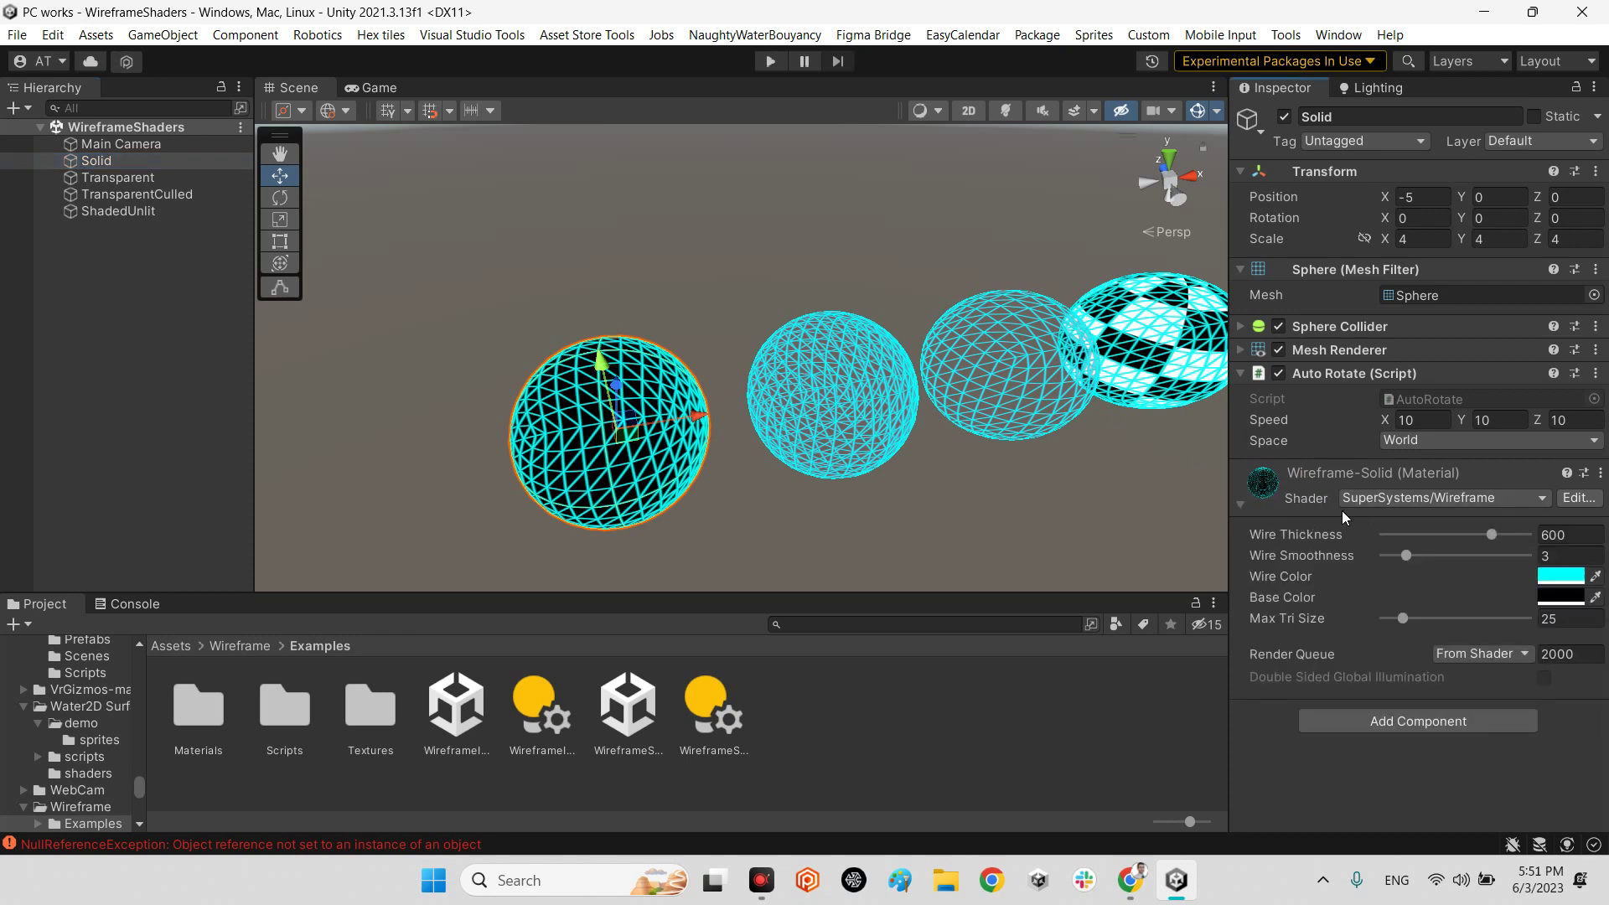
Step: Compare the Main Camera with the Solid and Transparent spheres in the Inspector, ending on Solid
{"action": "left_click", "coordinate": [121, 144]}
{"action": "left_click", "coordinate": [1287, 255]}
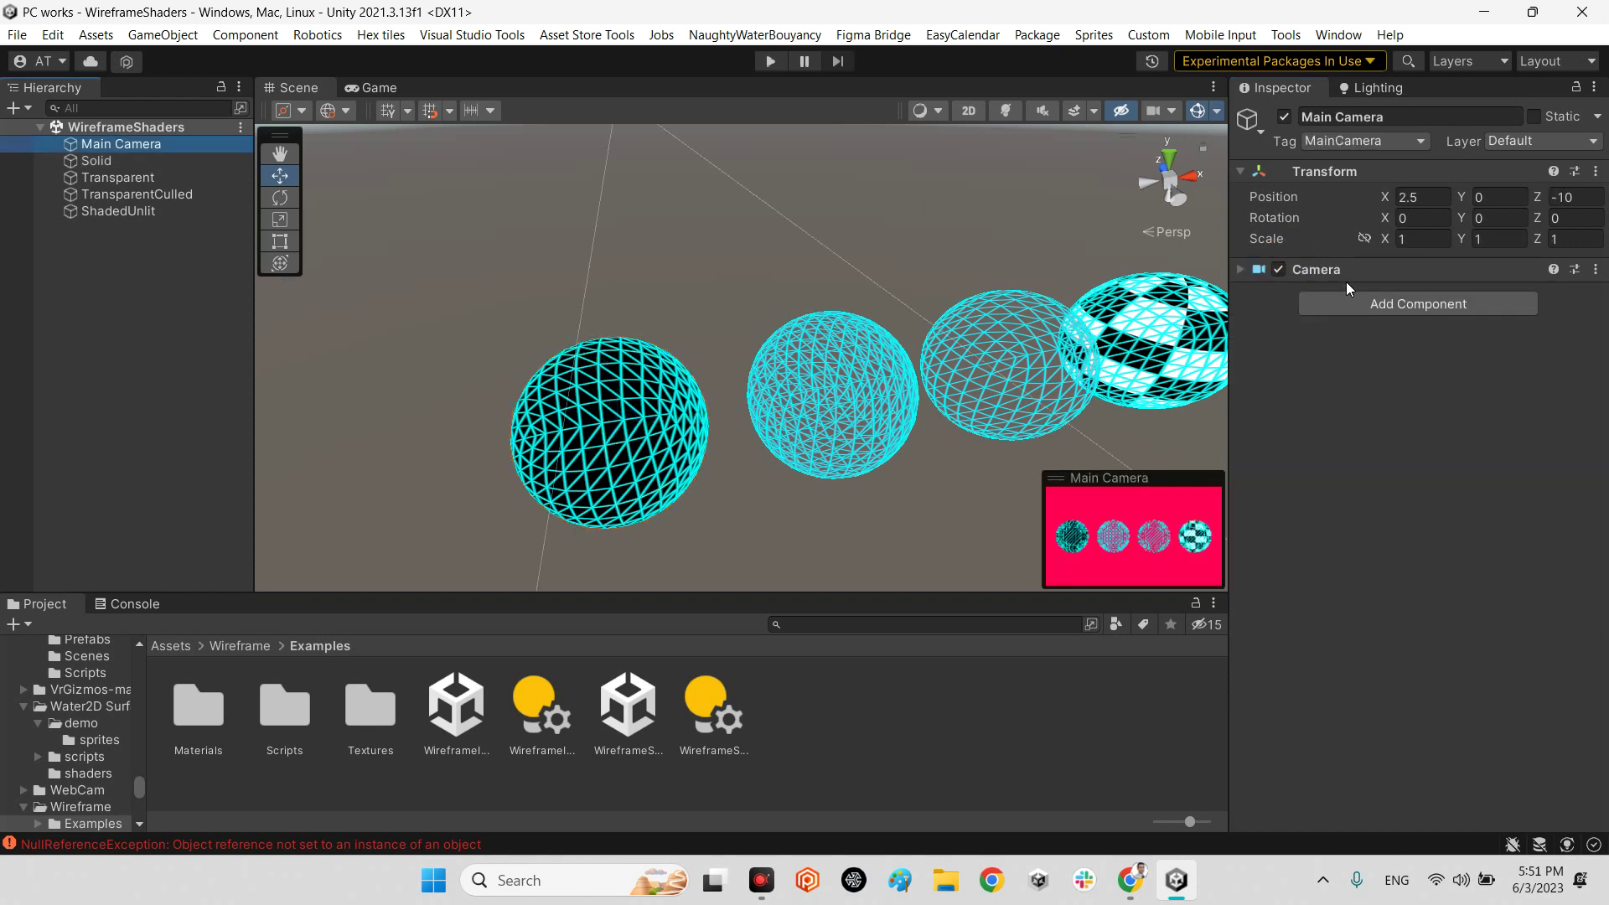
{"action": "left_click", "coordinate": [117, 160]}
{"action": "left_click", "coordinate": [119, 177]}
{"action": "left_click", "coordinate": [118, 143]}
{"action": "left_click", "coordinate": [112, 161]}
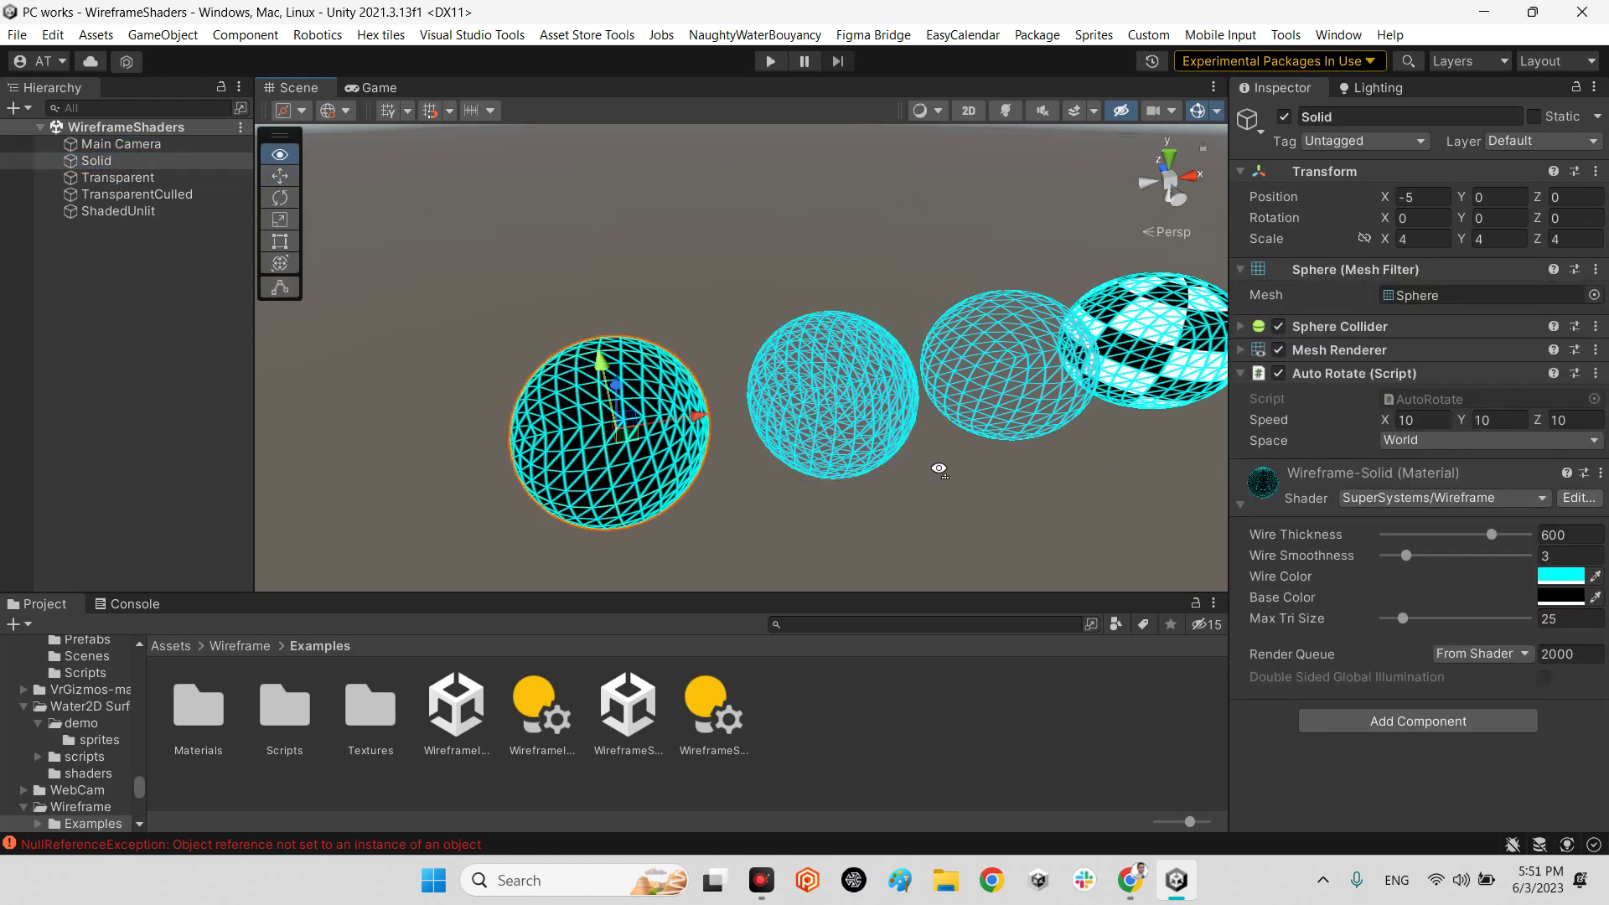
Step: Pick the Transparent sphere in the scene and expand its Wireframe-Transparent material settings and shader list
{"action": "right_click_drag", "start_coordinate": [933, 467], "coordinate": [974, 434]}
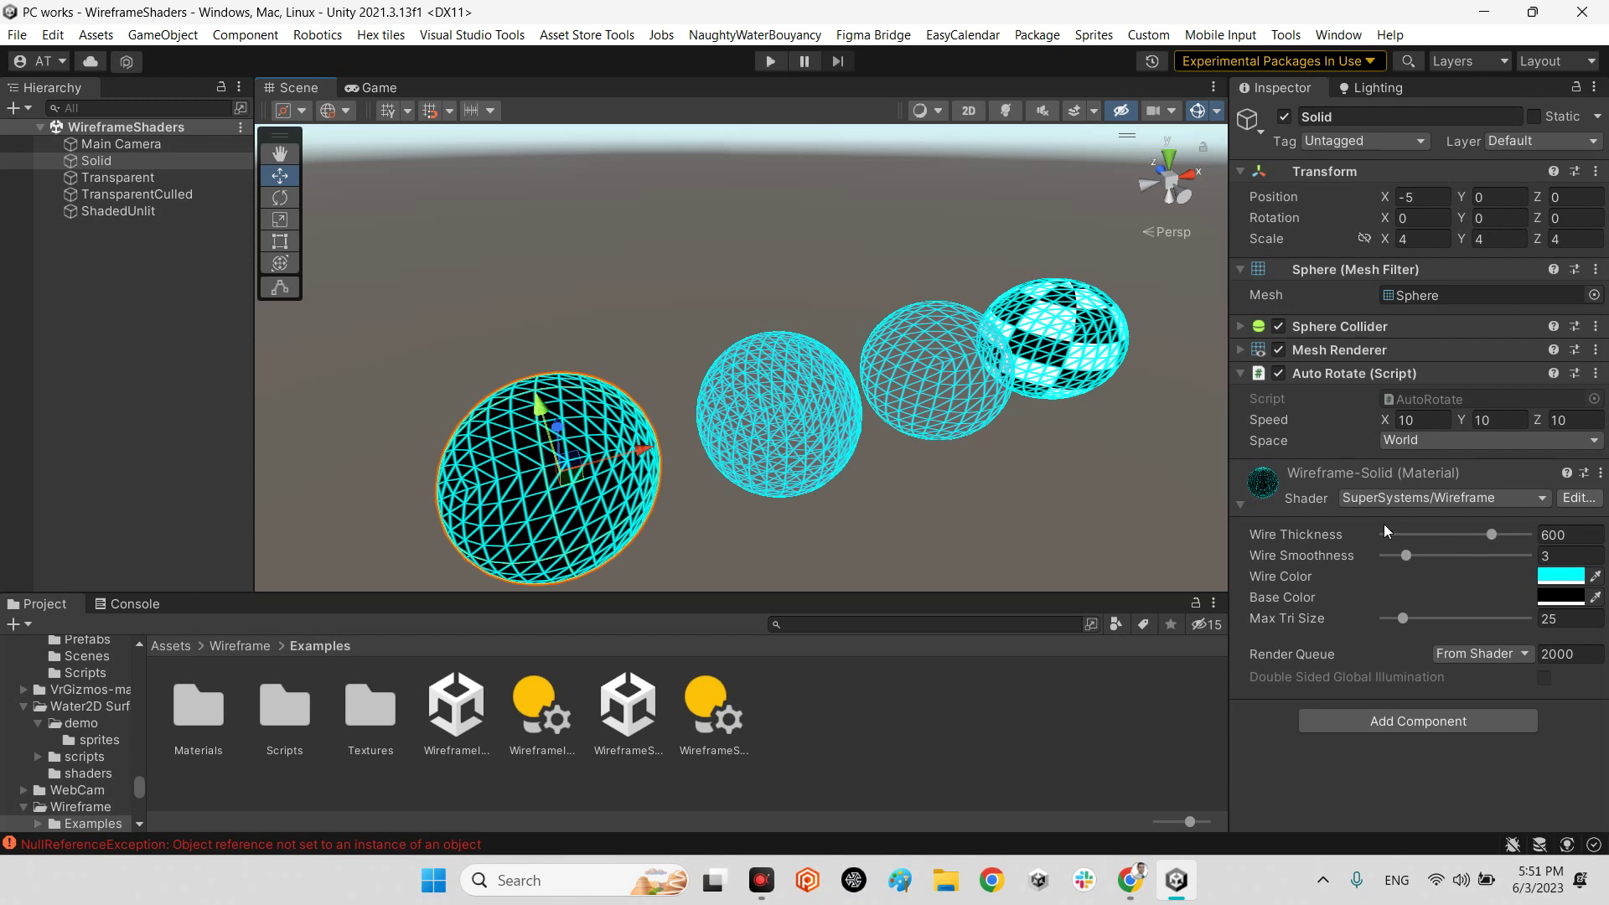
{"action": "left_click", "coordinate": [749, 411]}
{"action": "left_click", "coordinate": [1332, 488]}
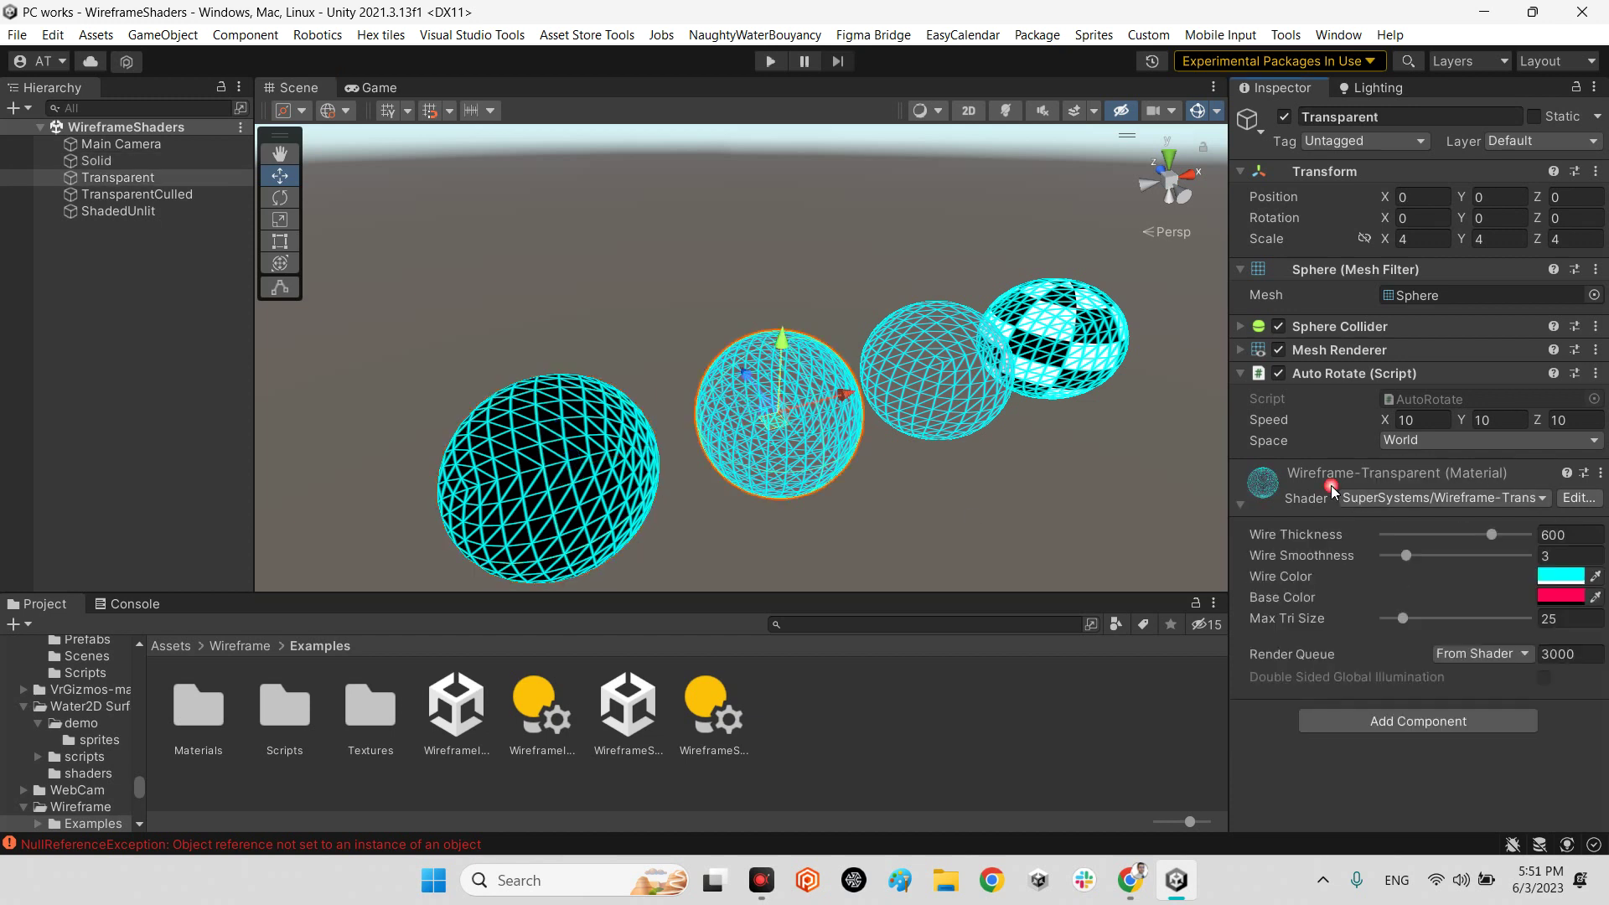
{"action": "left_click", "coordinate": [1510, 501]}
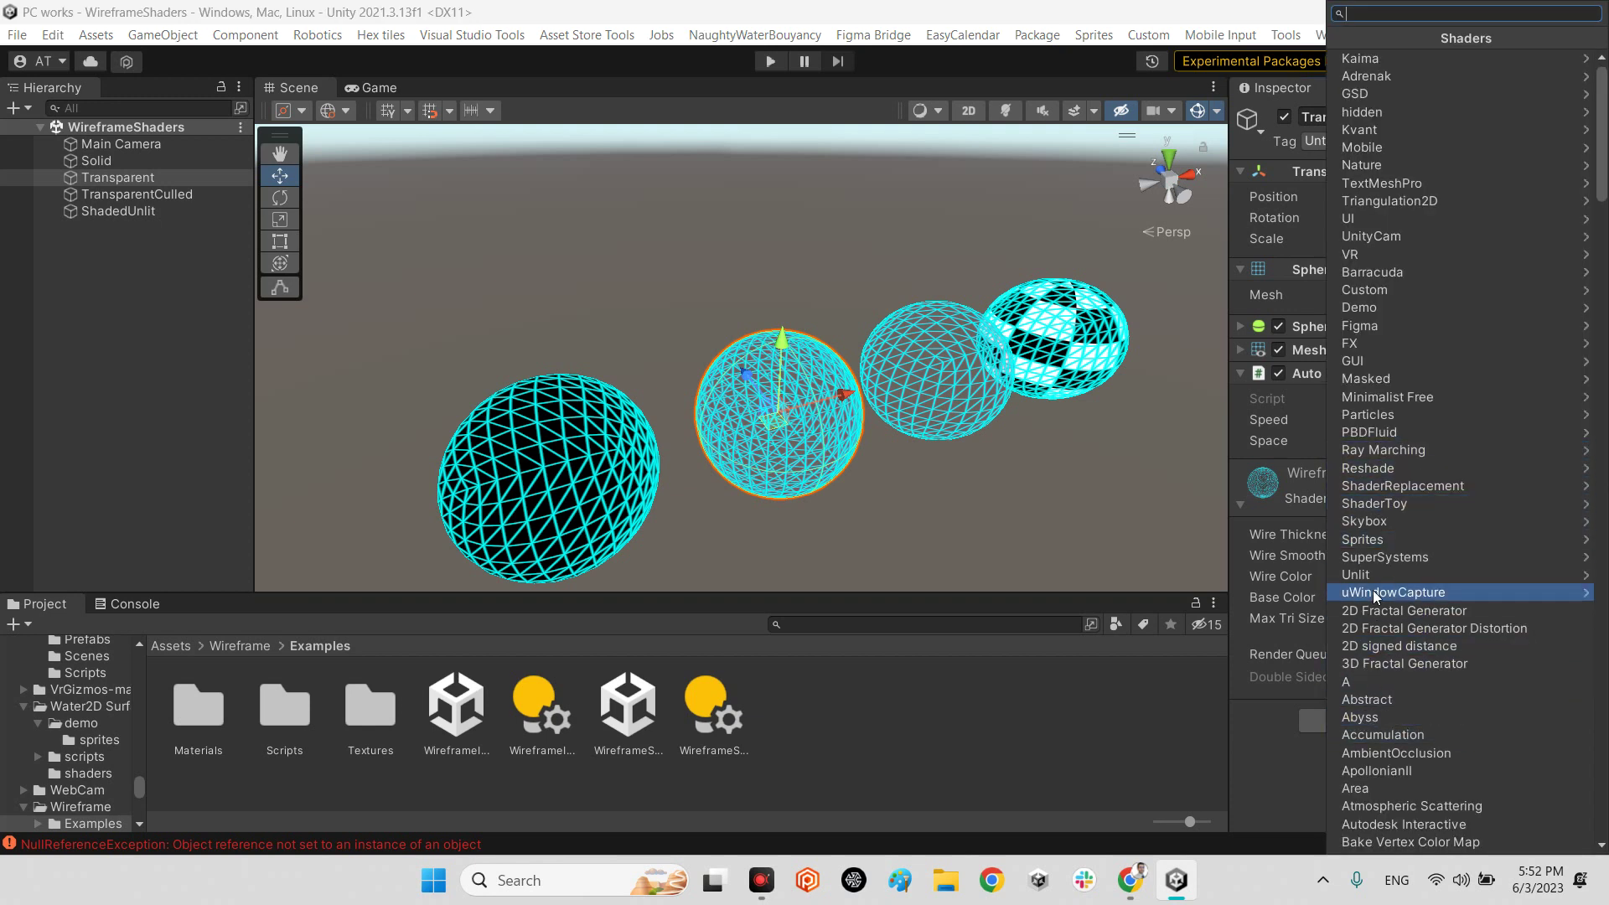
{"action": "left_click", "coordinate": [1280, 704]}
{"action": "left_click", "coordinate": [1392, 501]}
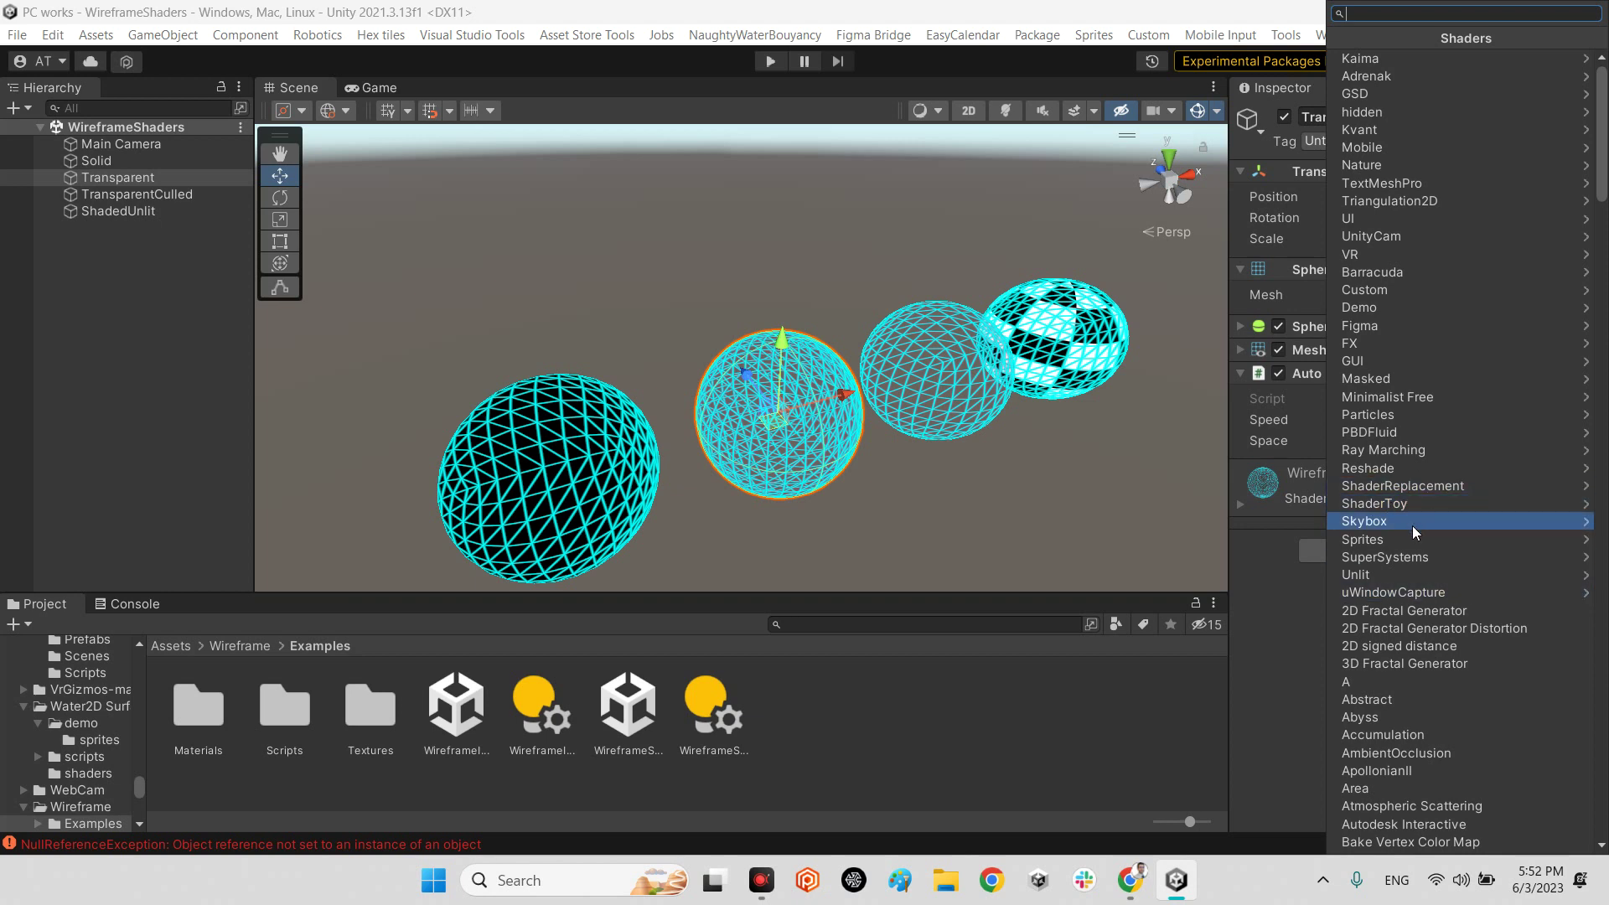
{"action": "left_click", "coordinate": [1411, 557]}
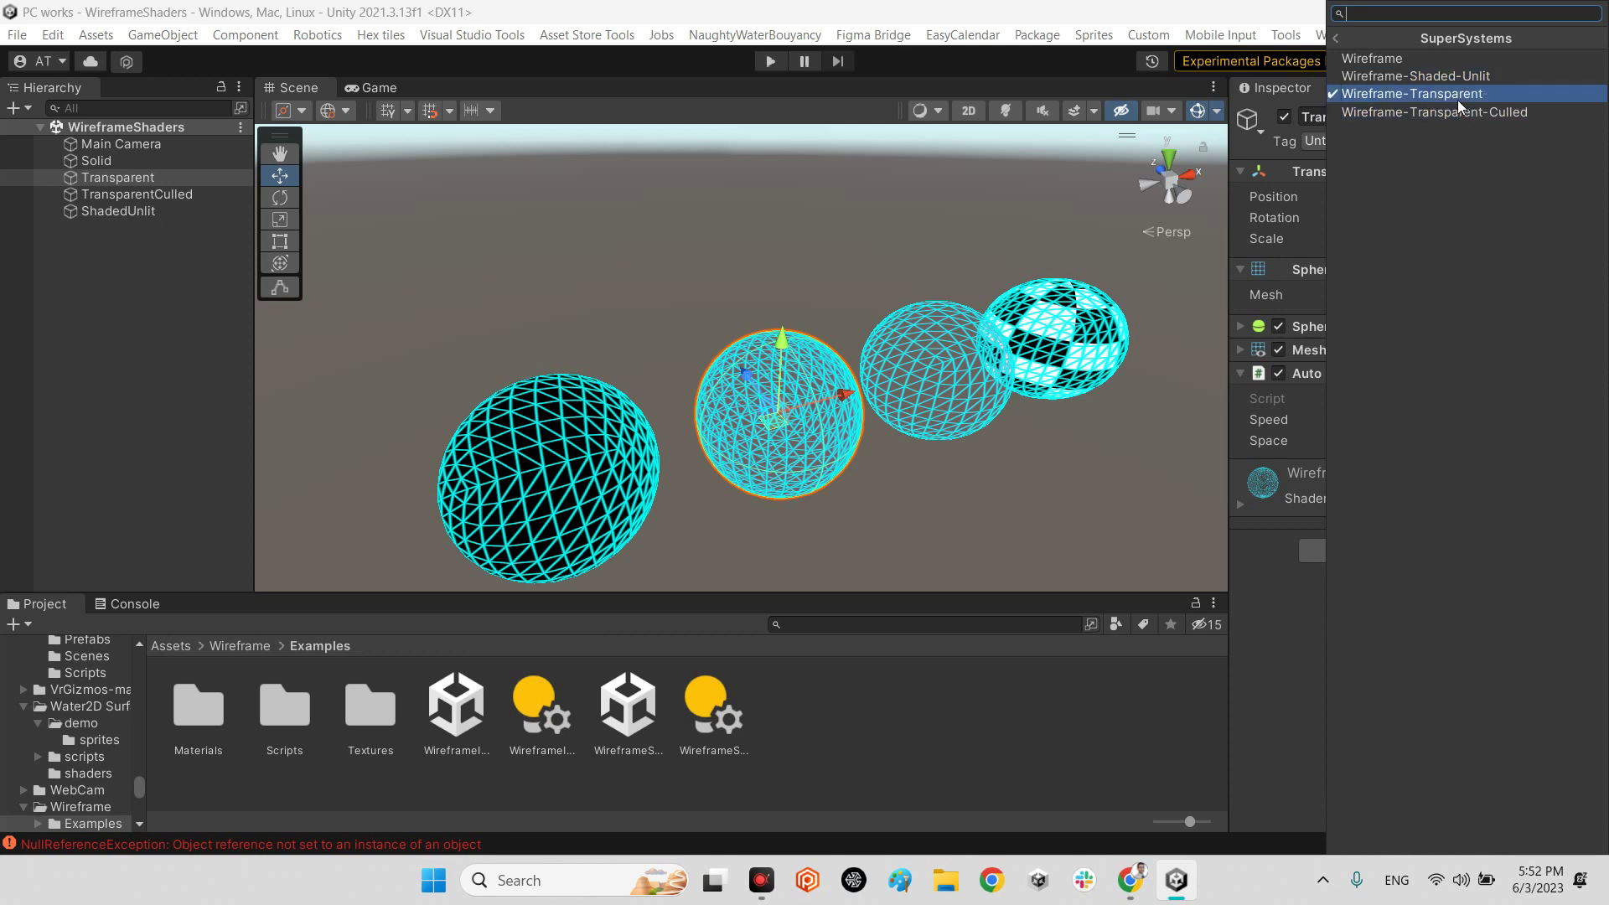
{"action": "left_click", "coordinate": [1305, 631]}
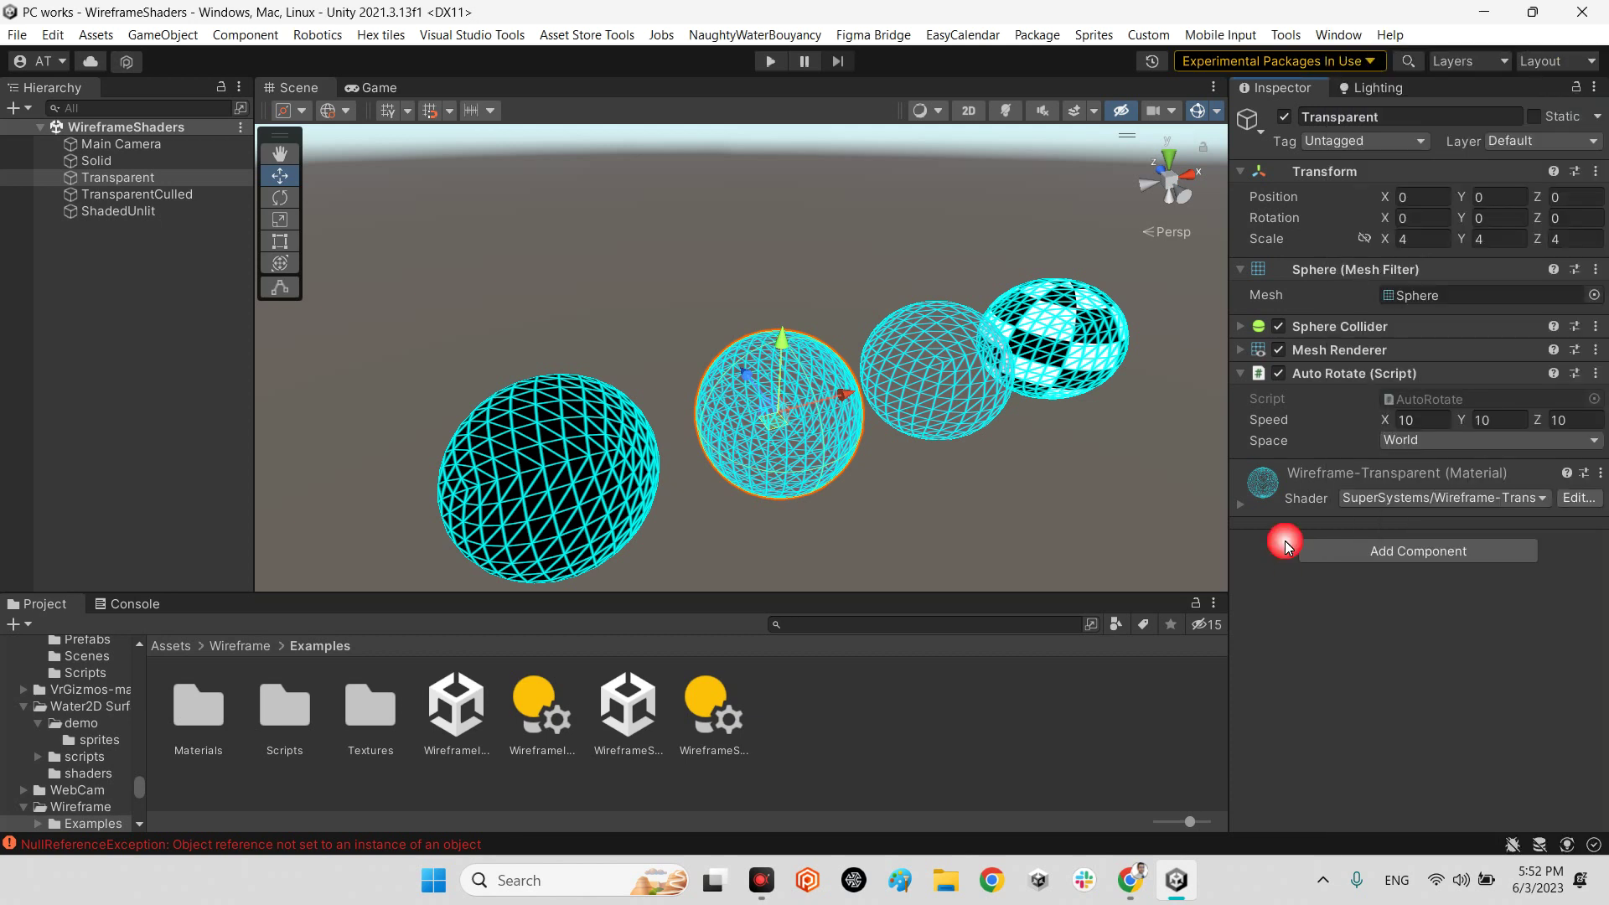
{"action": "left_click", "coordinate": [1288, 504]}
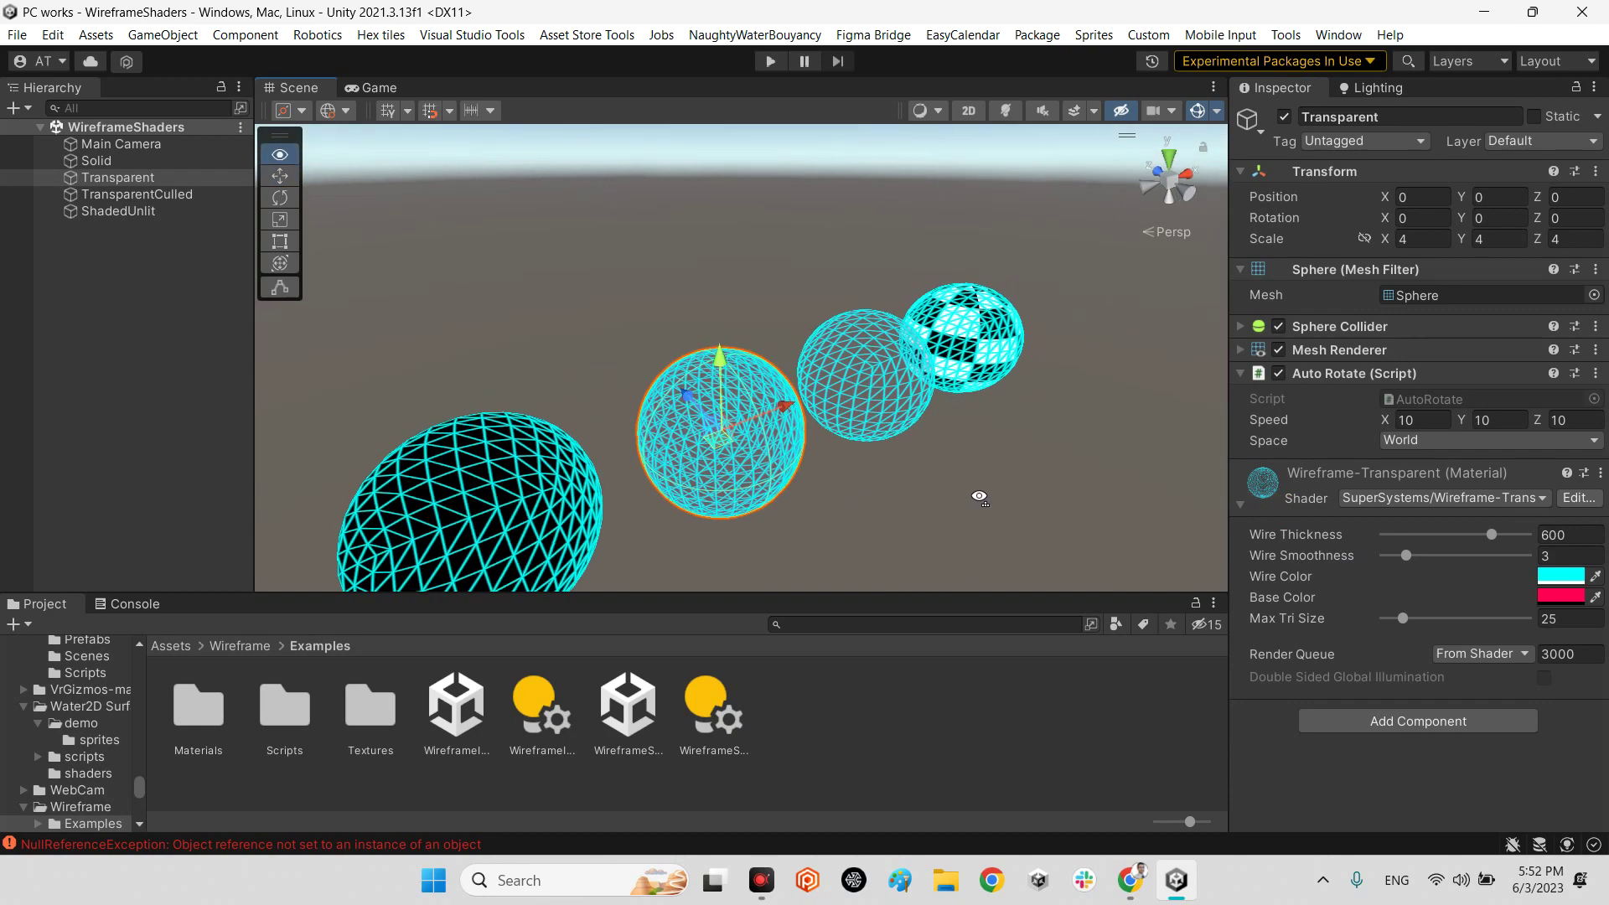